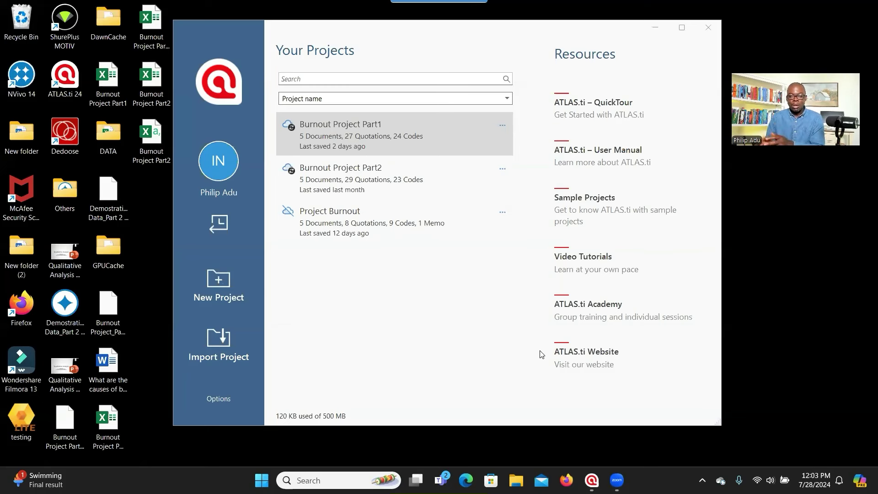
Create a new project named 'Burnout Project Part A'
left_click(228, 298)
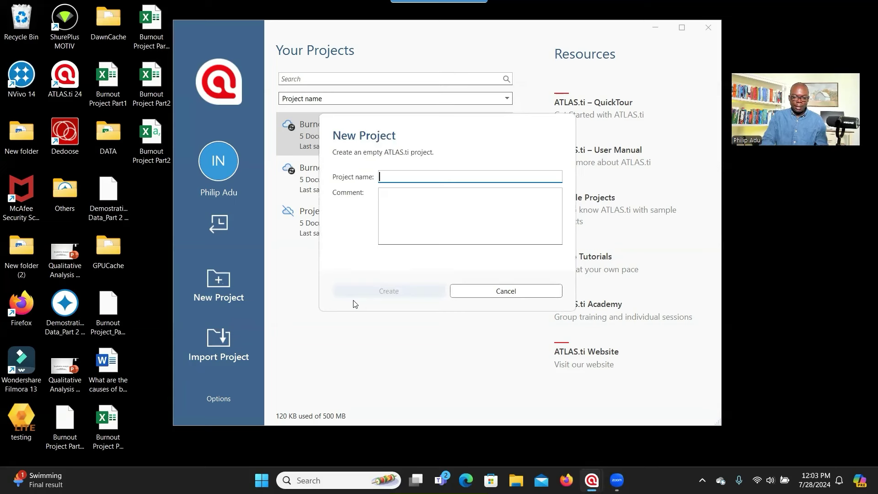
type("Burnout Project Part A")
left_click(394, 292)
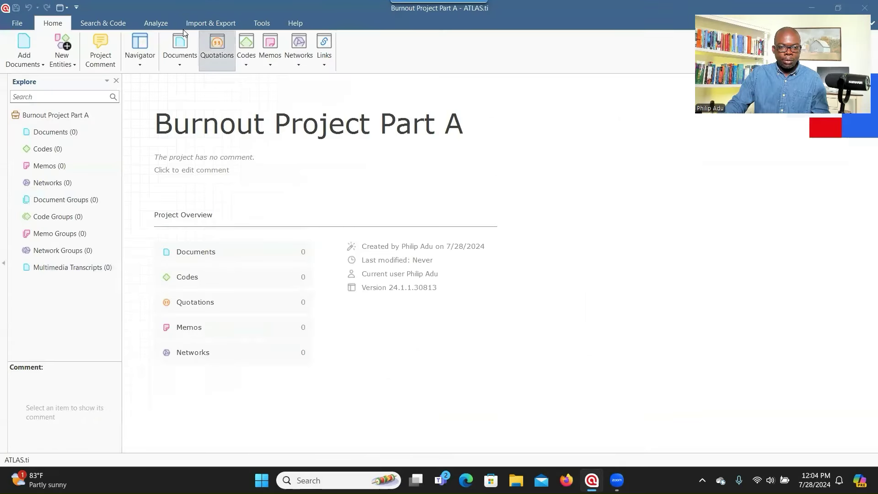
Open the project's Document Manager from Documents in the Explore panel
left_click(206, 23)
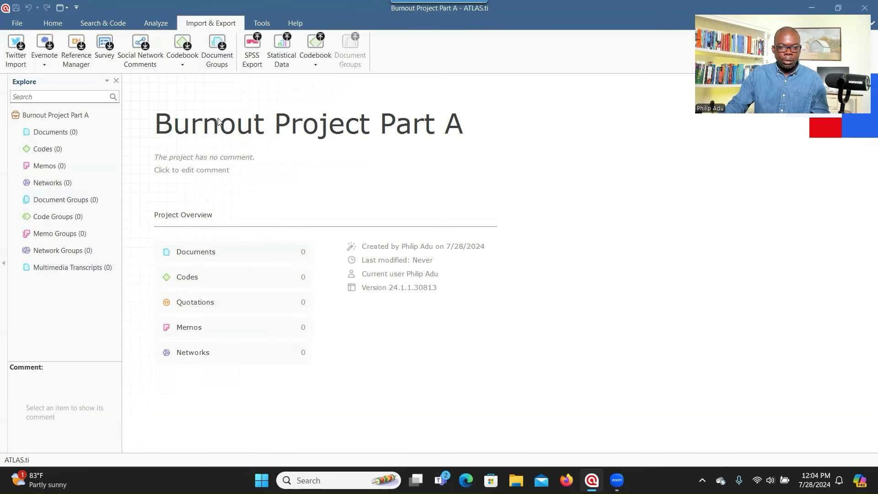
double_click(50, 132)
left_click(53, 24)
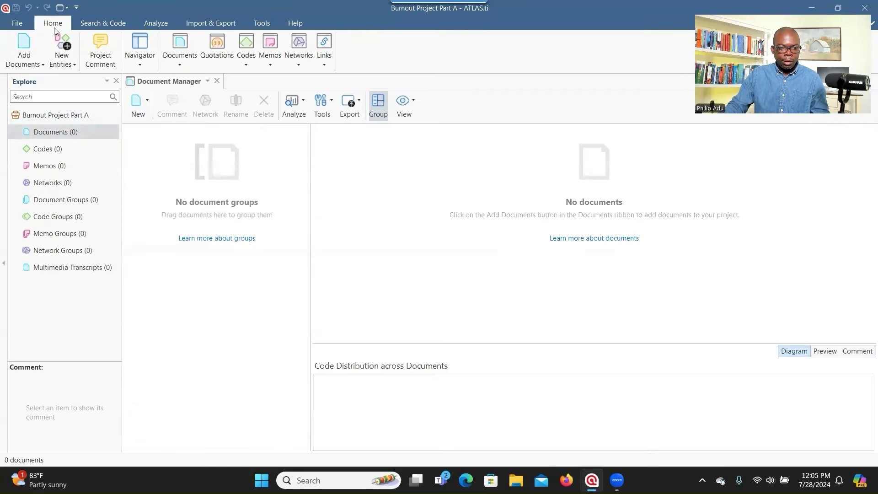
Add interview files P1 through P5 from the Desktop DATA folder to the project
left_click(25, 67)
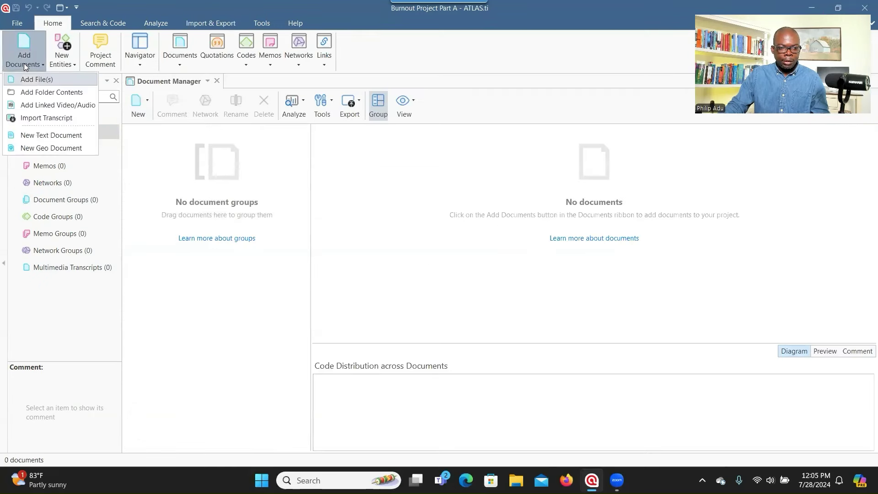
left_click(44, 82)
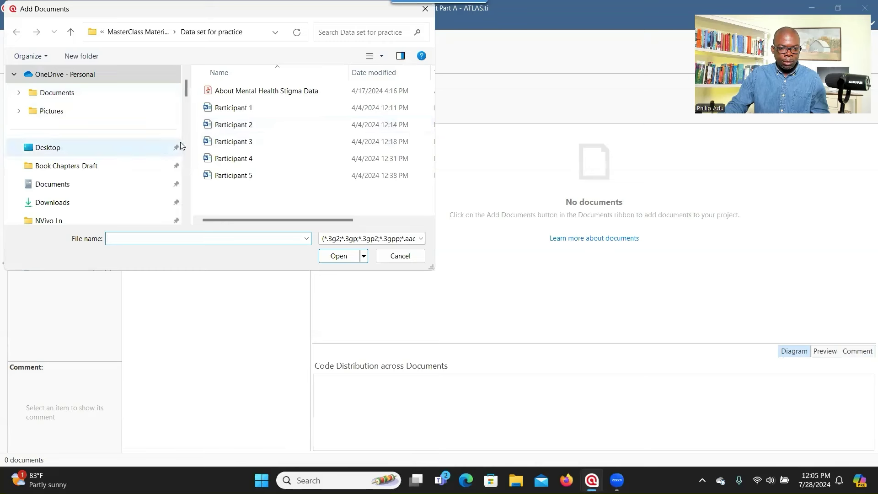
left_click(96, 153)
left_click(229, 158)
scroll(240, 165, "down", 2)
scroll(235, 183, "up", 2)
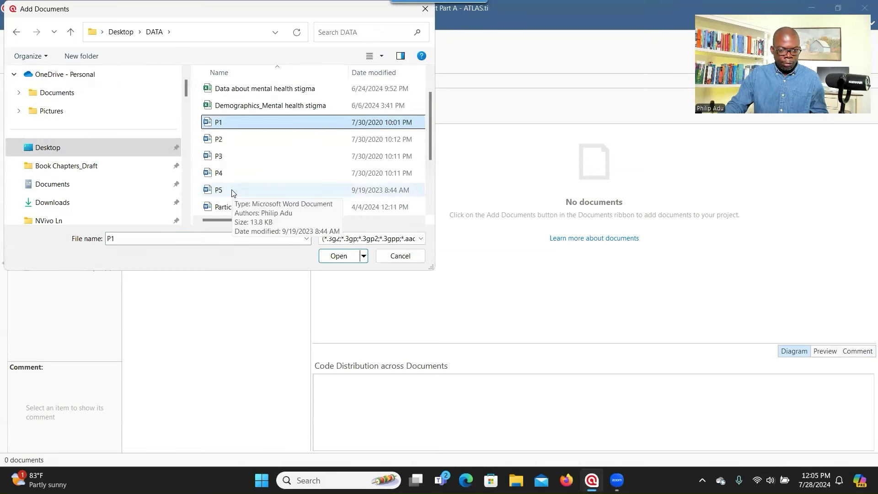
left_click(232, 191, "shift")
left_click(339, 256)
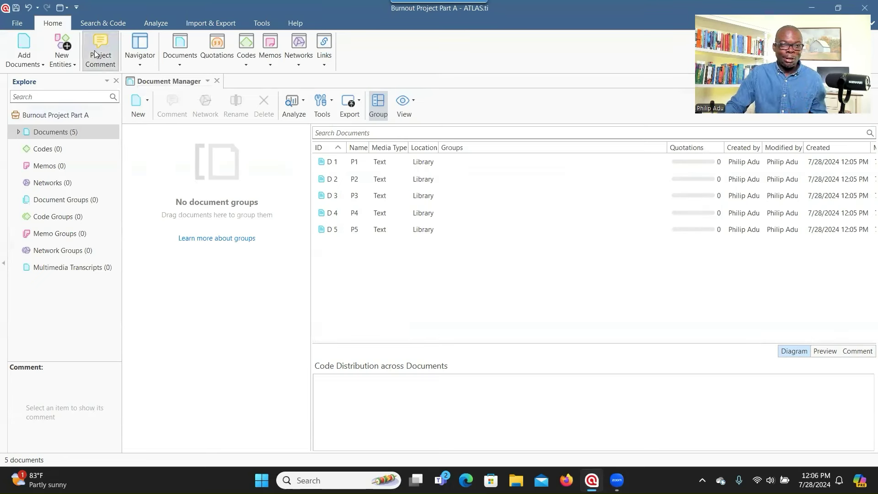
Switch to the Search & Code ribbon to reach the AI coding tools
left_click(100, 27)
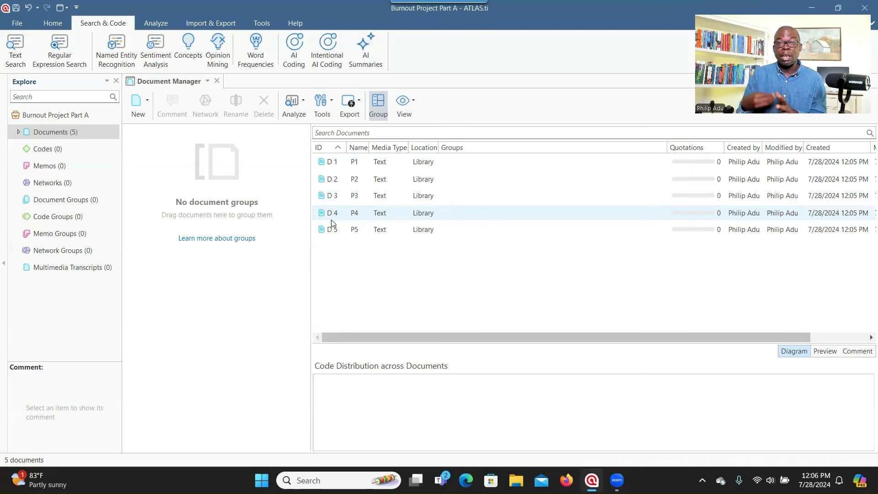
double_click(351, 225)
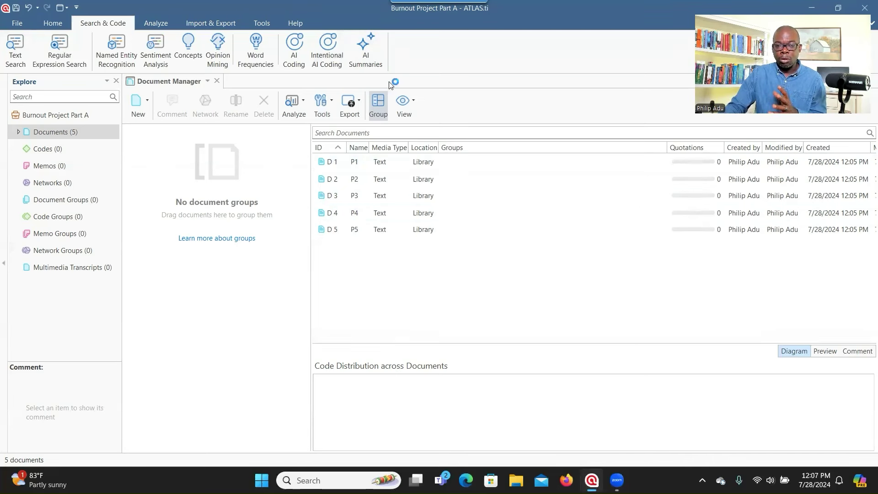
Select all five documents, P1 to P5, for AI Coding and proceed to confirmation
left_click(298, 66)
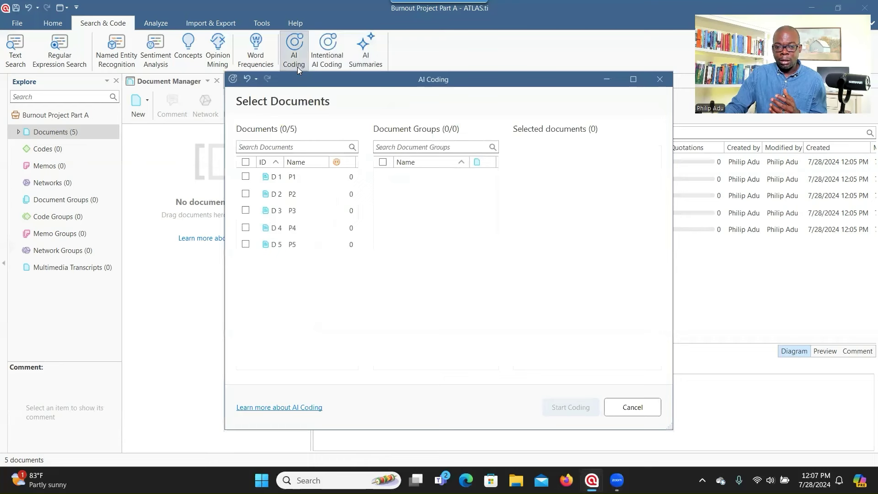
left_click(245, 177)
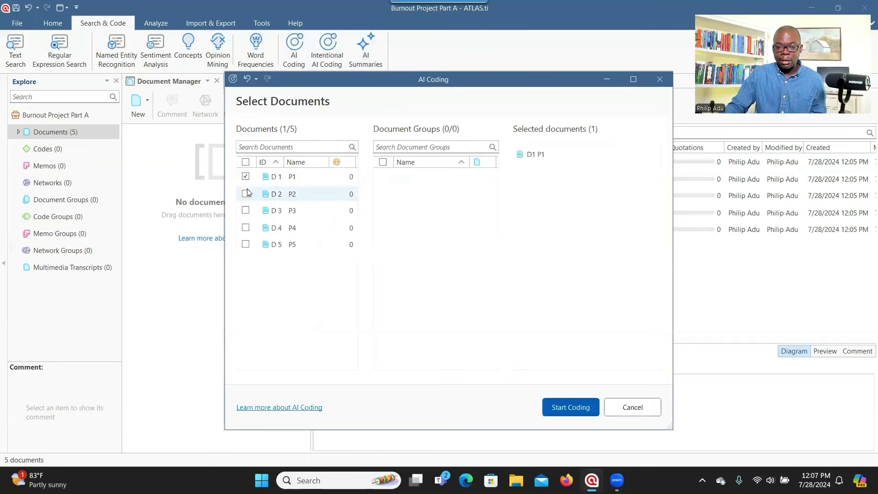
left_click(246, 193)
left_click(246, 210)
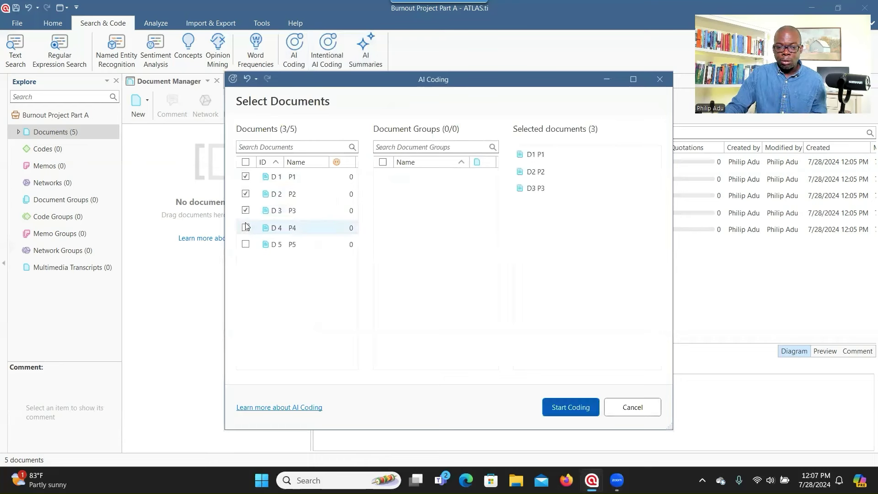
left_click(245, 227)
left_click(246, 244)
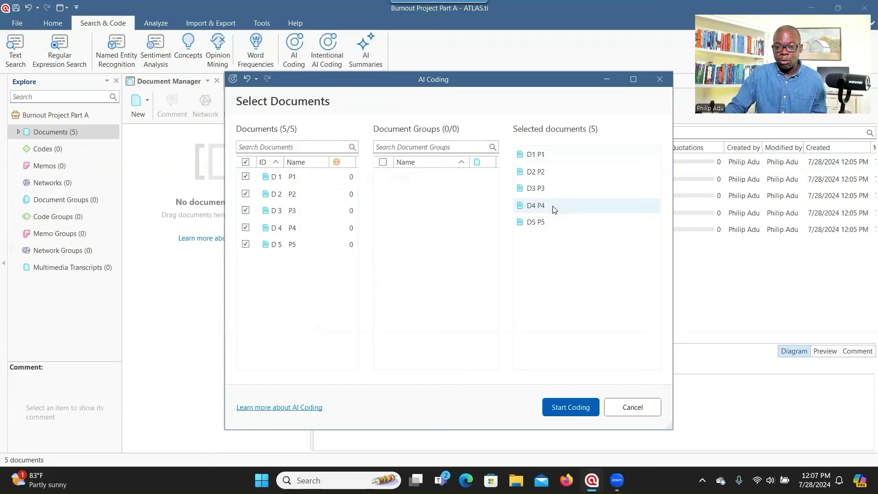
left_click(556, 411)
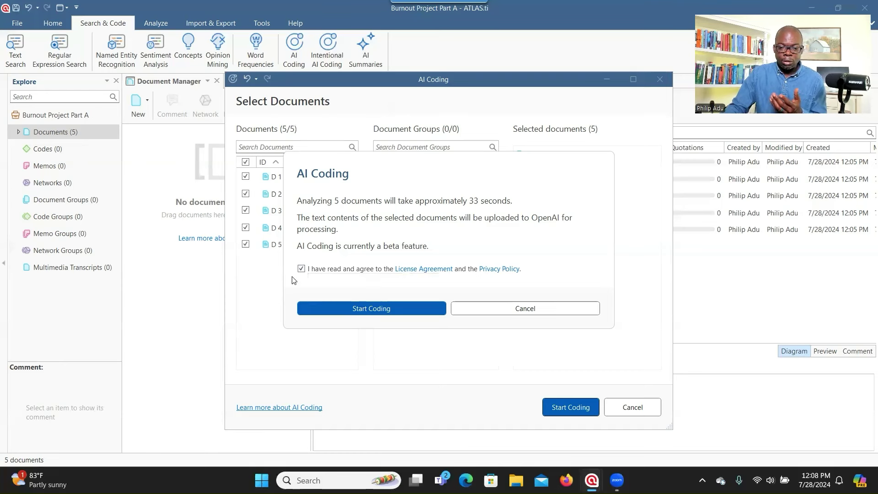
Run AI Coding on the five documents and maximize the results window
left_click(335, 310)
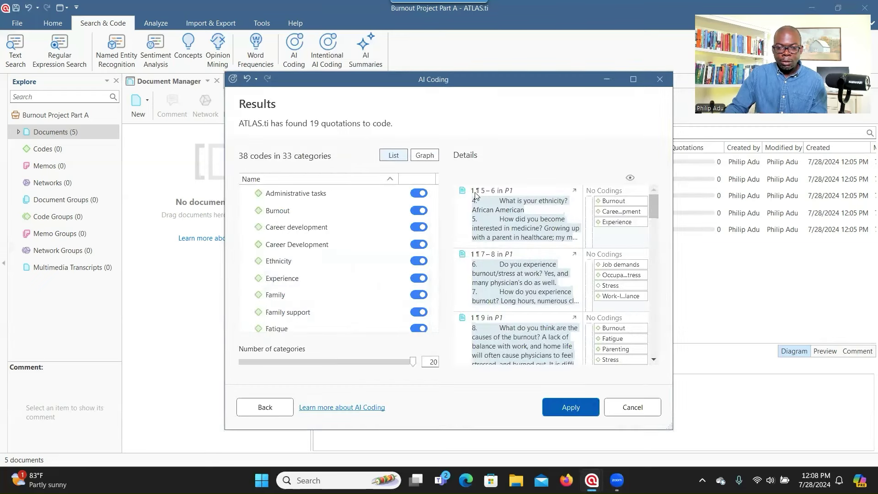
left_click(632, 80)
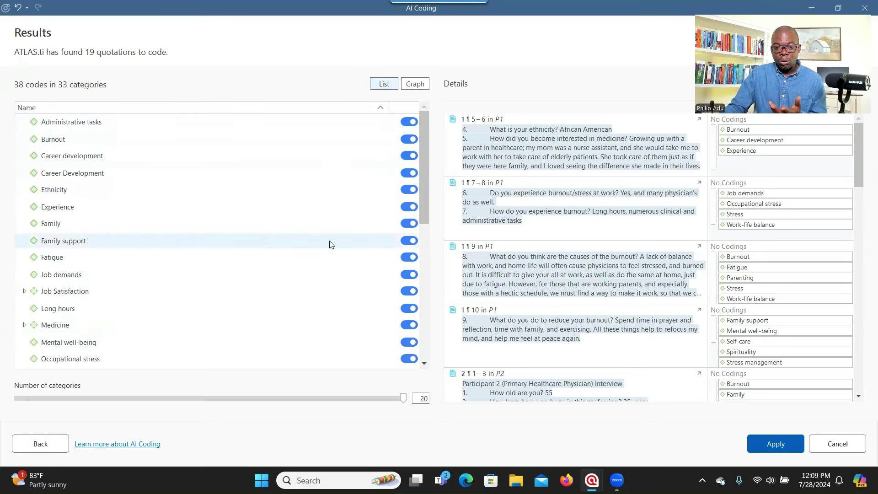
Switch off the suggested Ethnicity, Experience and Volunteering codes
left_click(408, 190)
left_click(408, 208)
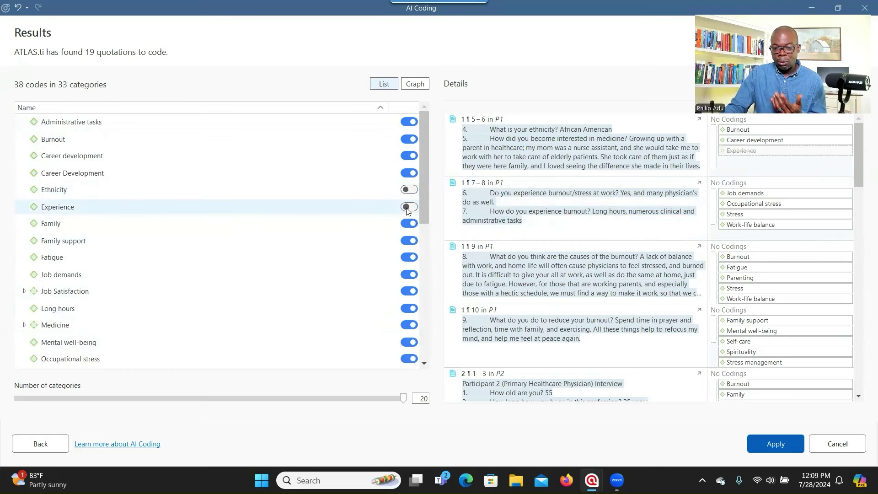
scroll(392, 252, "down", 5)
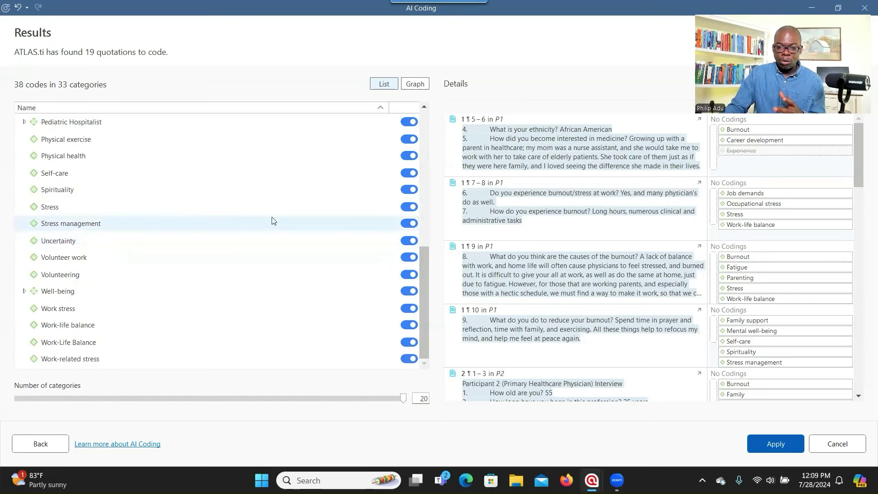
left_click(409, 273)
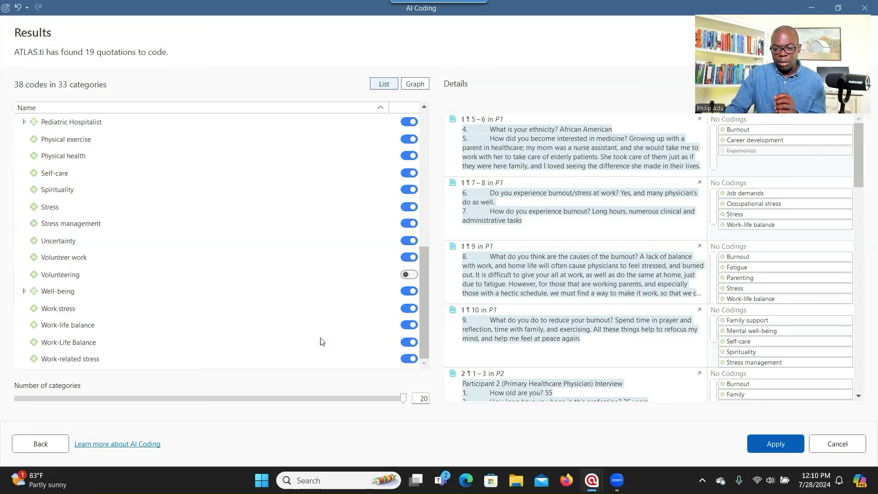
scroll(323, 341, "up", 5)
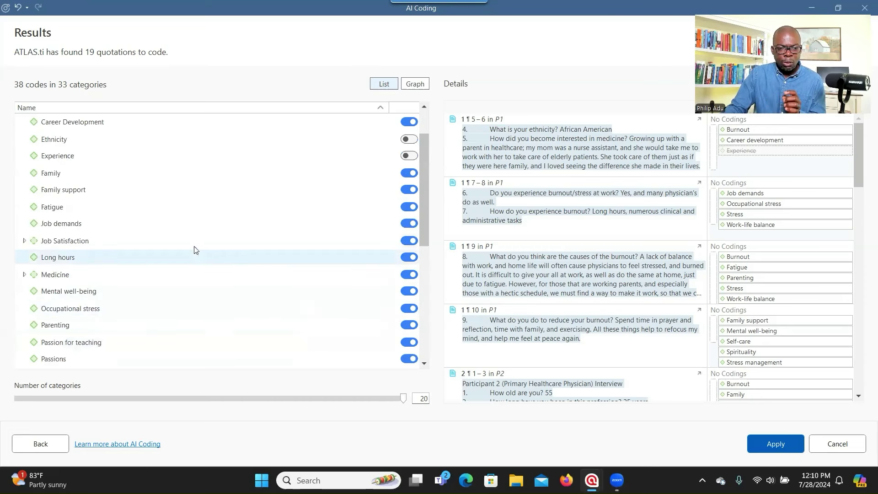
scroll(80, 324, "down", 5)
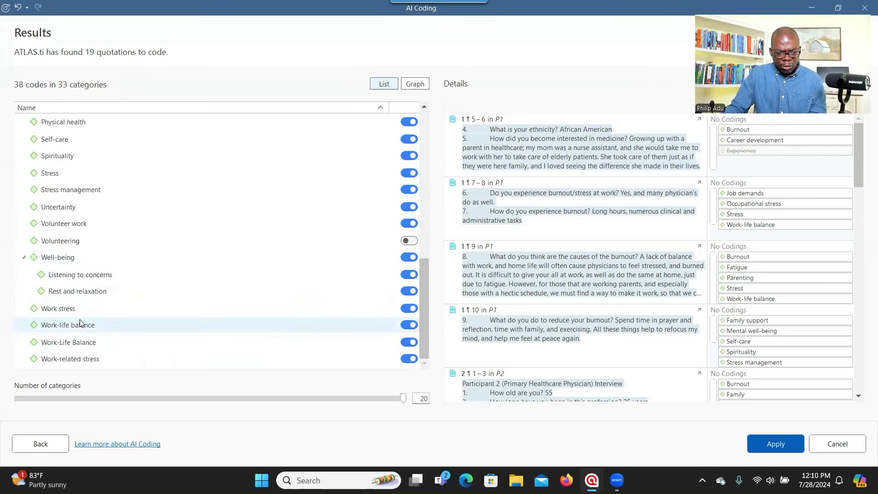
scroll(92, 292, "up", 2)
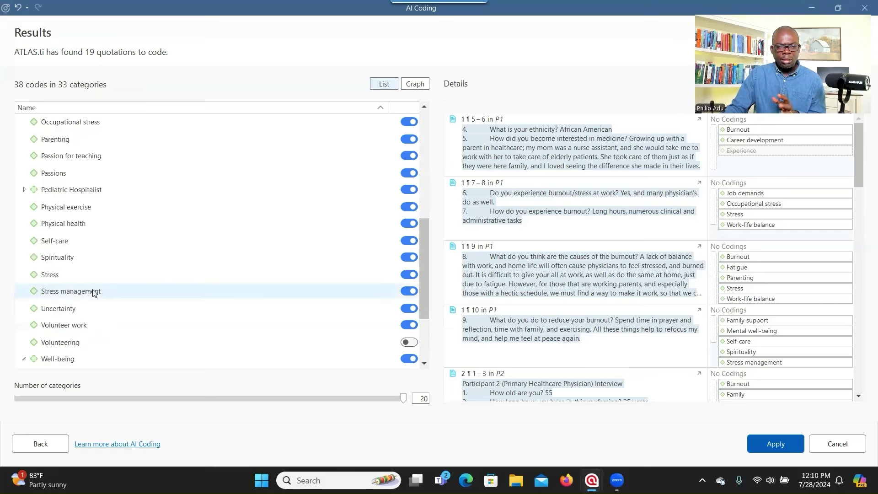
scroll(93, 292, "up", 5)
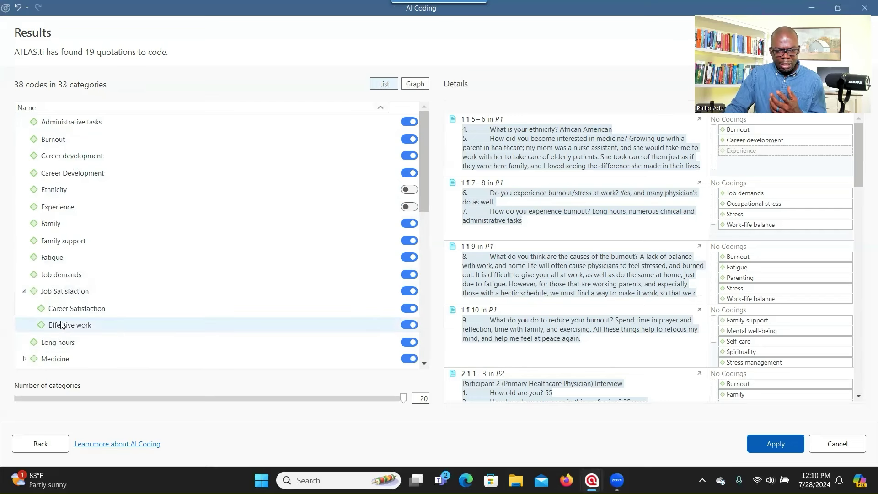
scroll(78, 320, "down", 1)
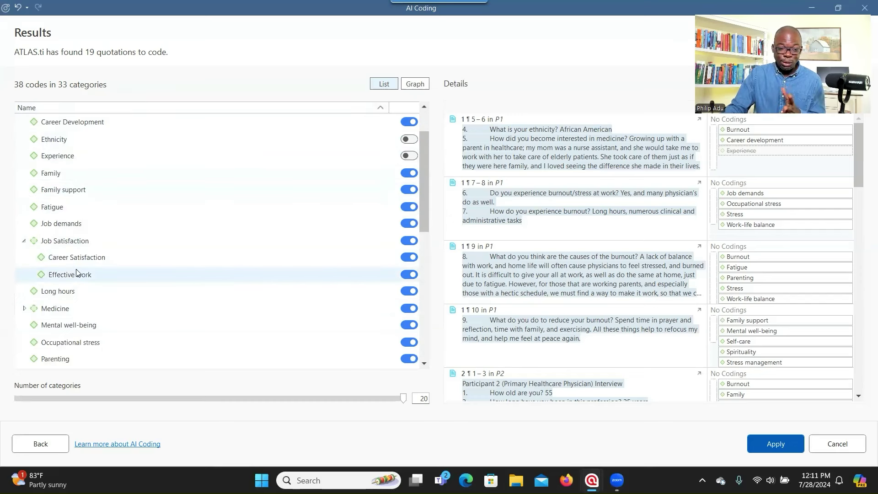
scroll(75, 251, "up", 1)
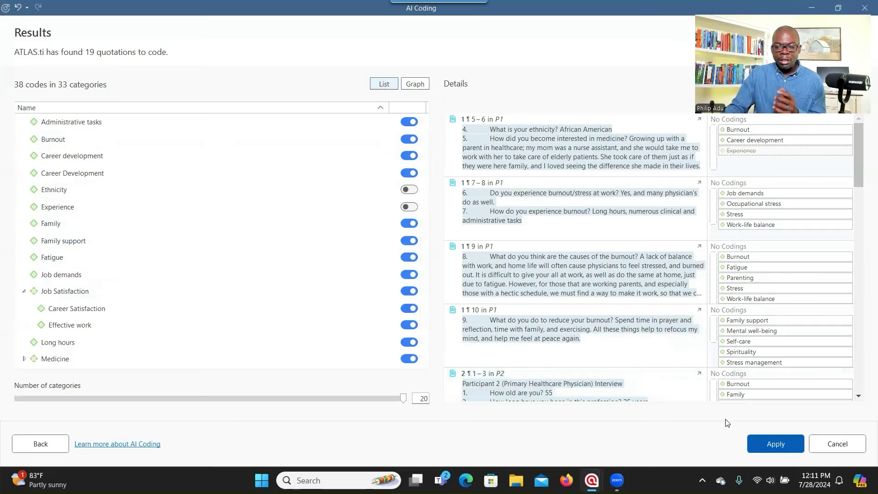
Apply the AI coding suggestions, adding 33 codes and 19 coded quotations
left_click(770, 444)
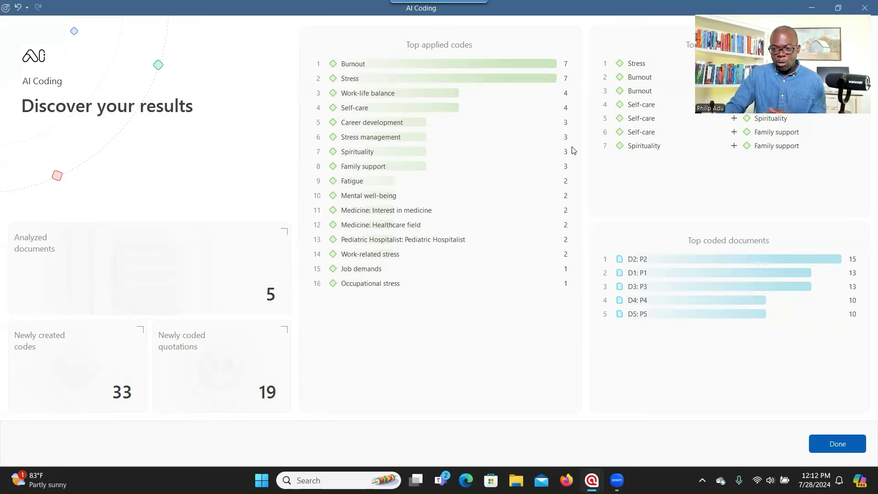
Close the AI coding summary and expand the Codes list and the AI codes group (37)
left_click(832, 446)
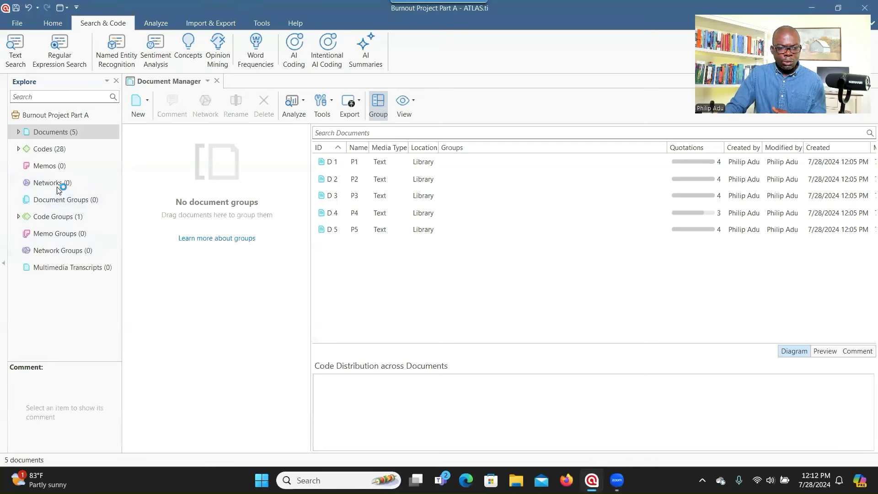
left_click(19, 148)
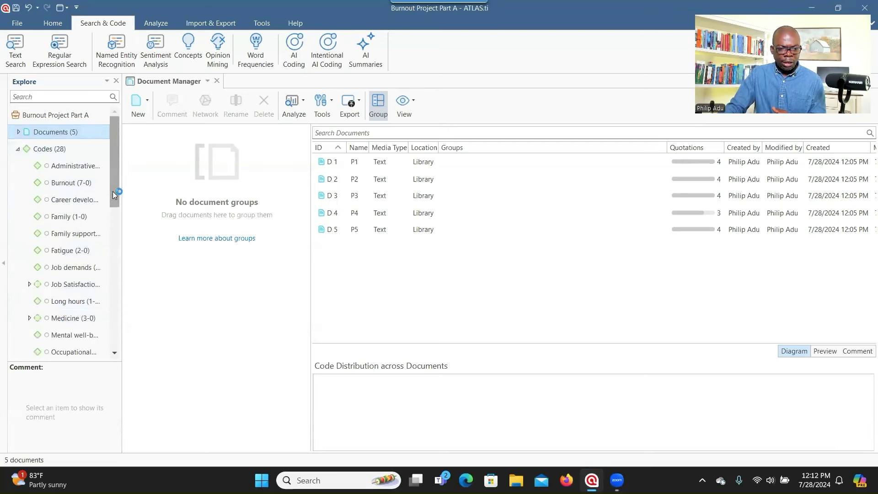
scroll(70, 332, "down", 8)
left_click(18, 298)
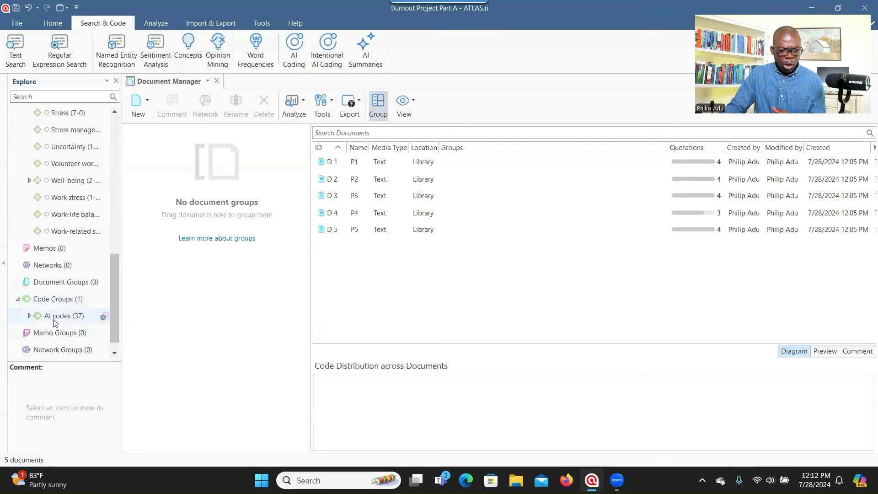
left_click(28, 315)
left_click_drag(118, 220, 117, 245)
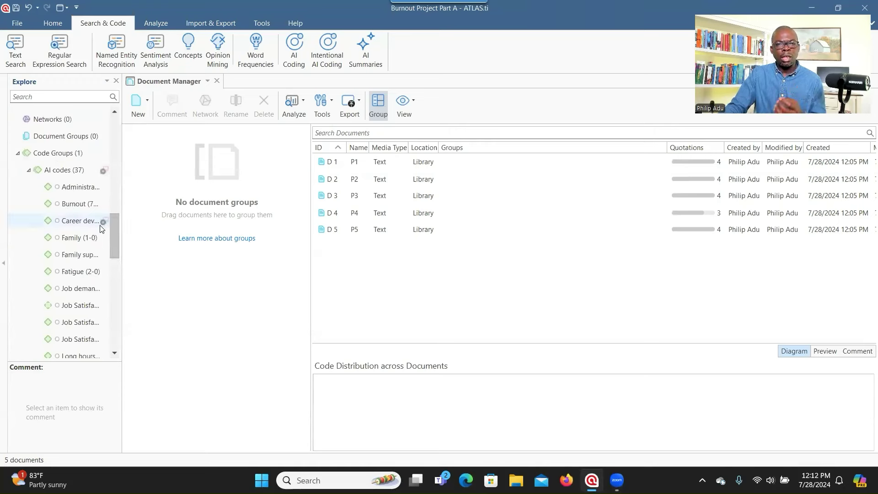
left_click_drag(118, 230, 130, 167)
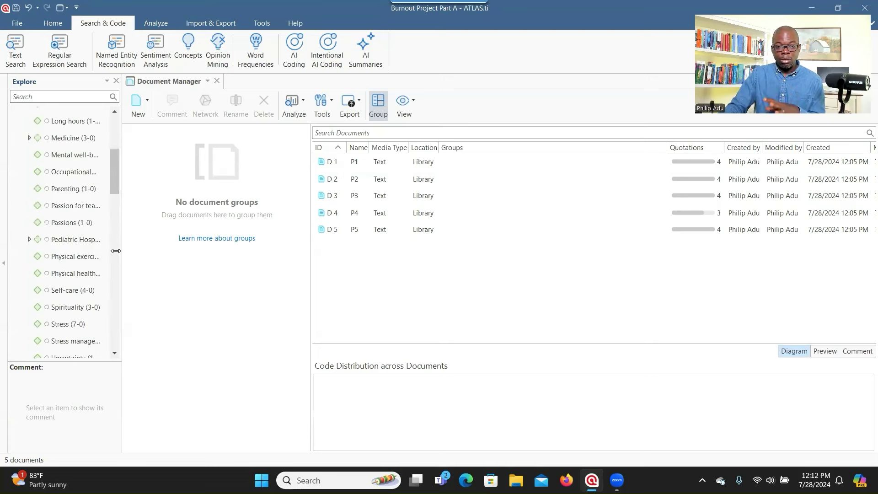
left_click_drag(117, 183, 121, 147)
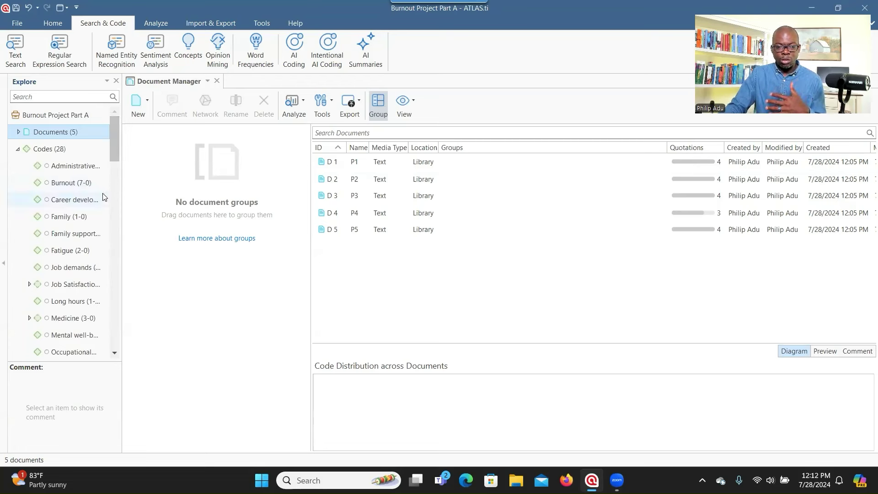
left_click_drag(114, 147, 121, 177)
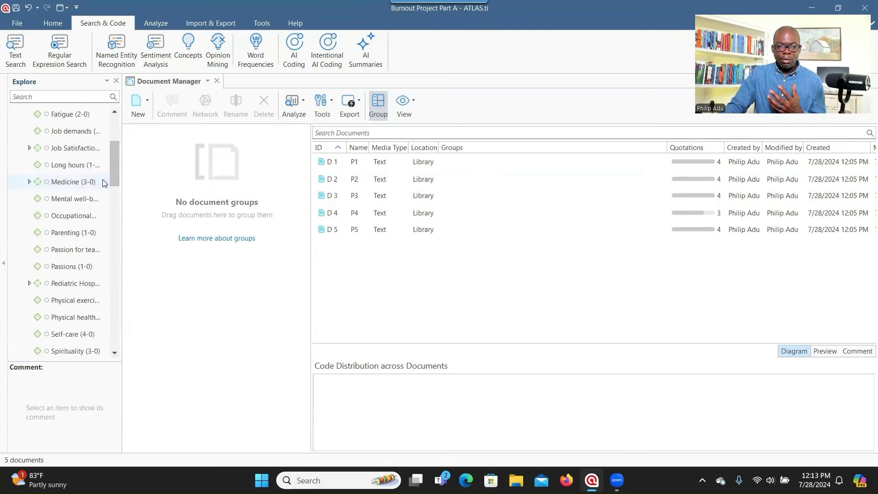
Rename the Parenting code to 'Parental demands'
left_click(85, 238)
right_click(82, 233)
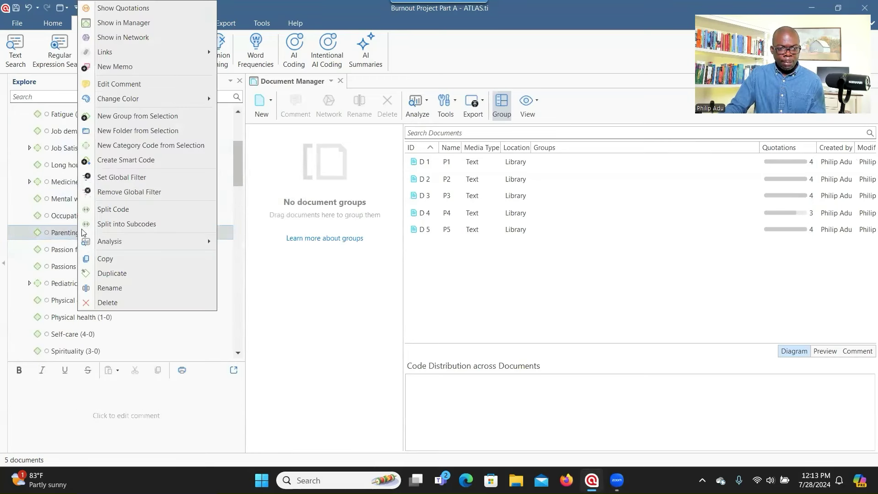
left_click(104, 289)
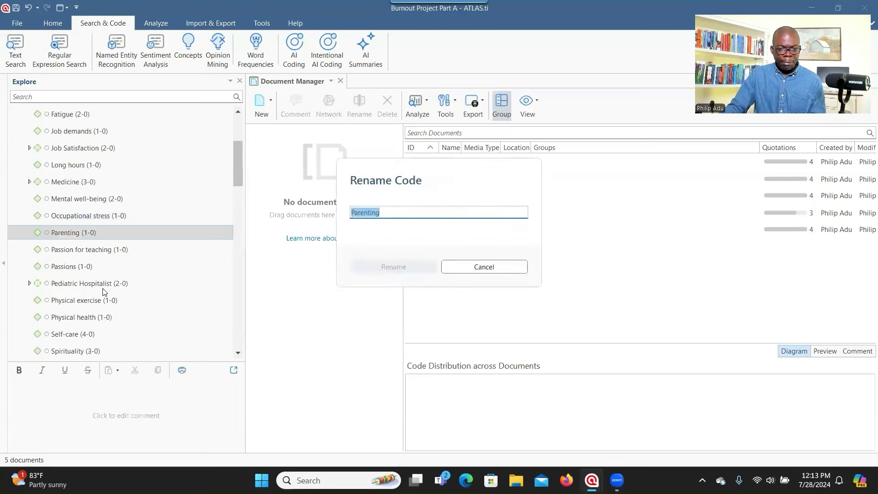
key("End")
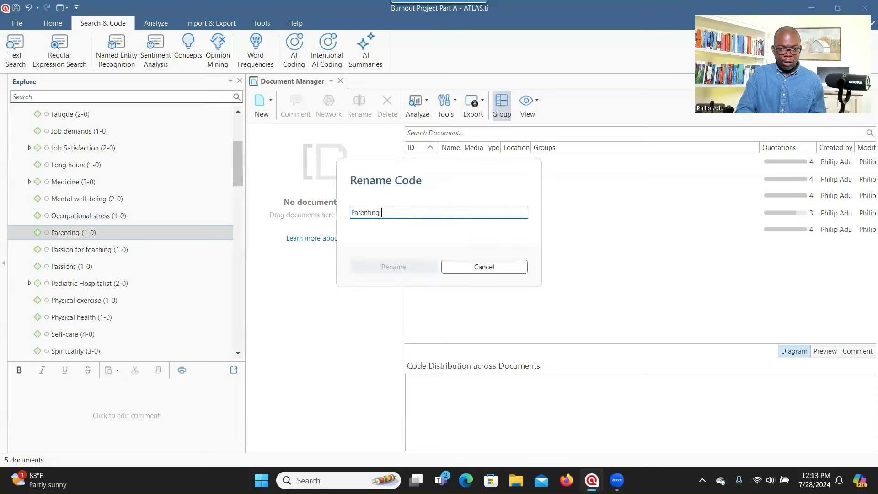
key("BackSpace")
key("BackSpace")
key("BackSpace")
key("BackSpace")
type("al demands")
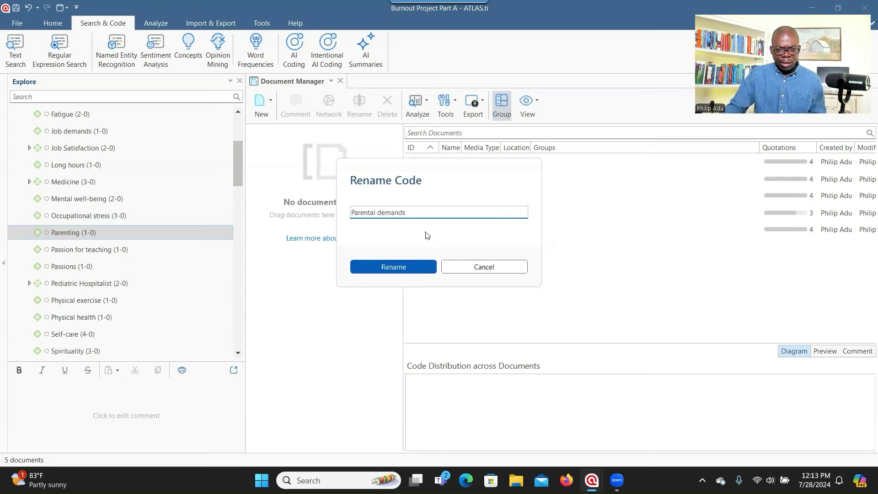
left_click(393, 267)
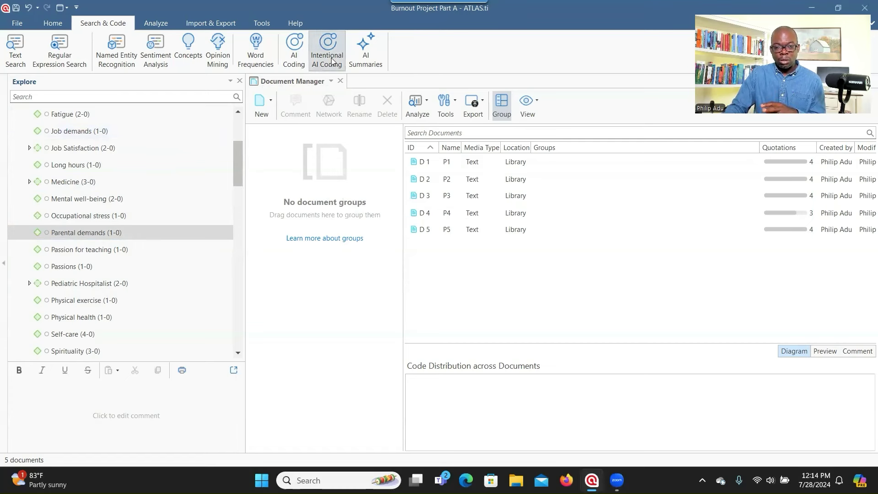
Create a new project named 'Burnout Project' and maximize its window
left_click(16, 24)
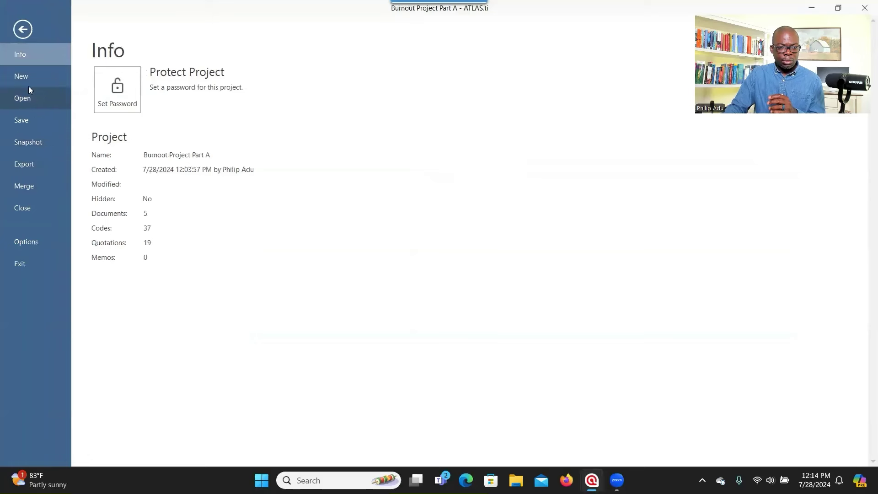
left_click(30, 78)
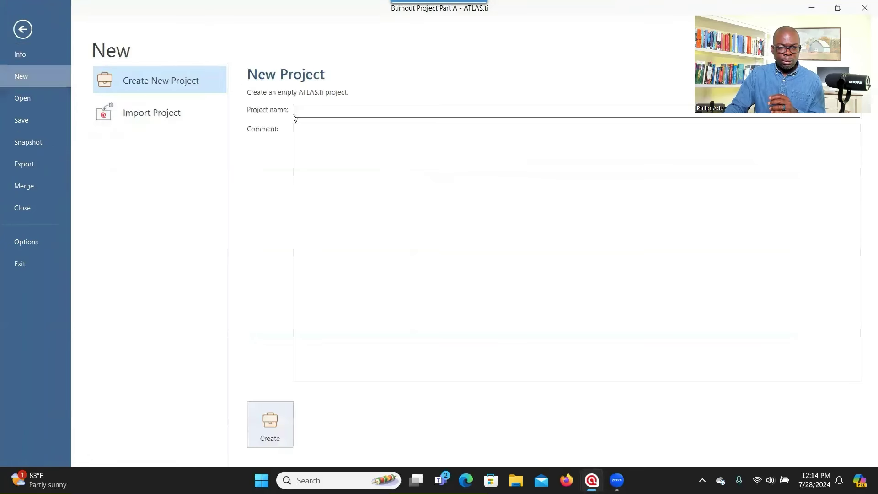
left_click(328, 113)
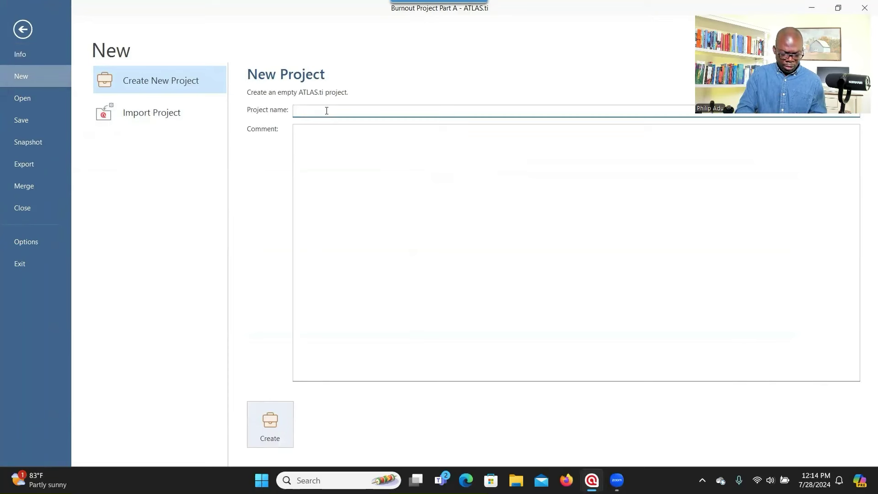
type("Burnout Proje")
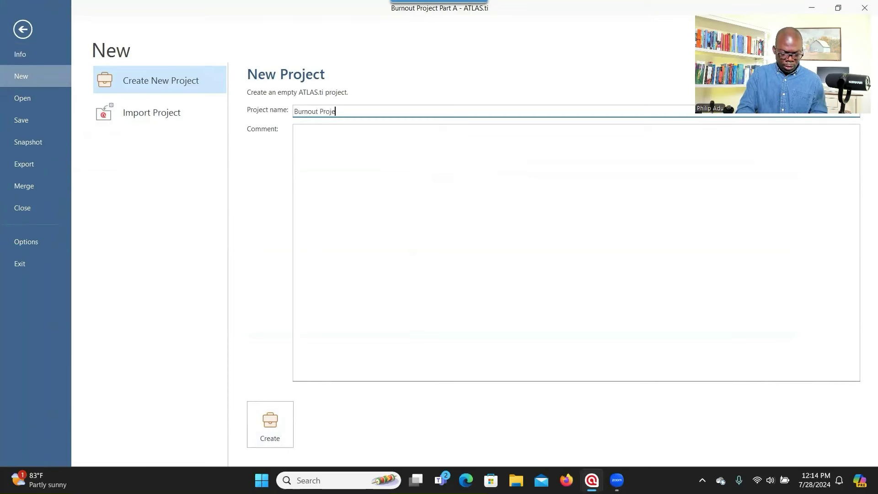
type("ct")
key("Return")
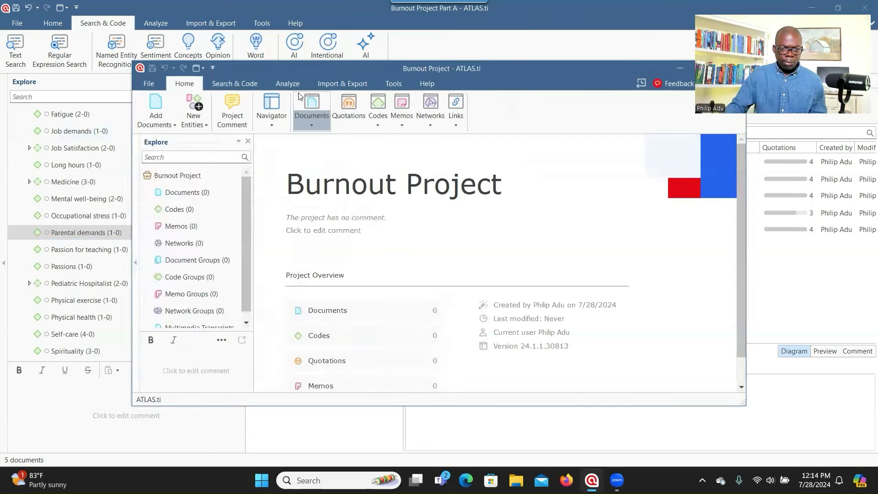
double_click(518, 80)
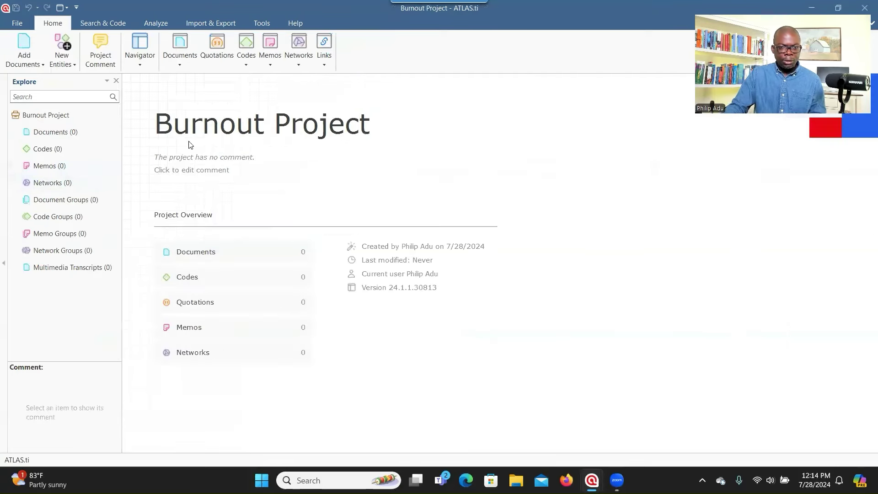
left_click(92, 24)
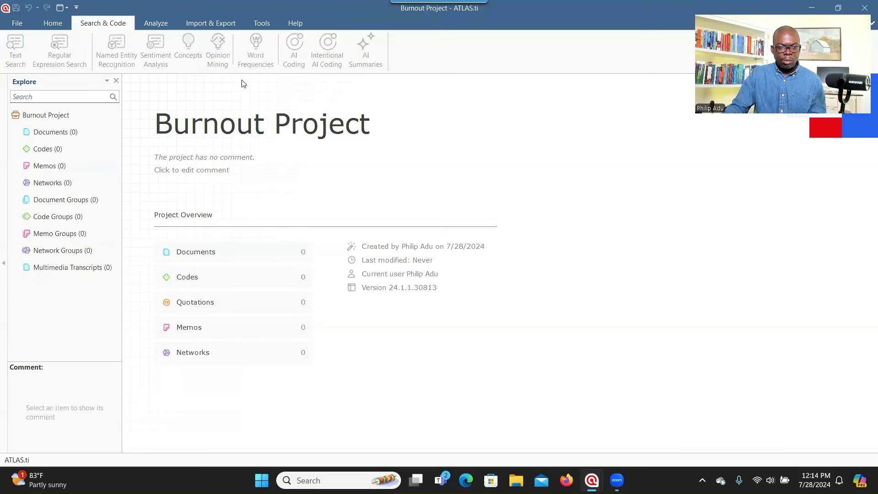
Import the five interview files P1–P5 into the Burnout Project
left_click(58, 24)
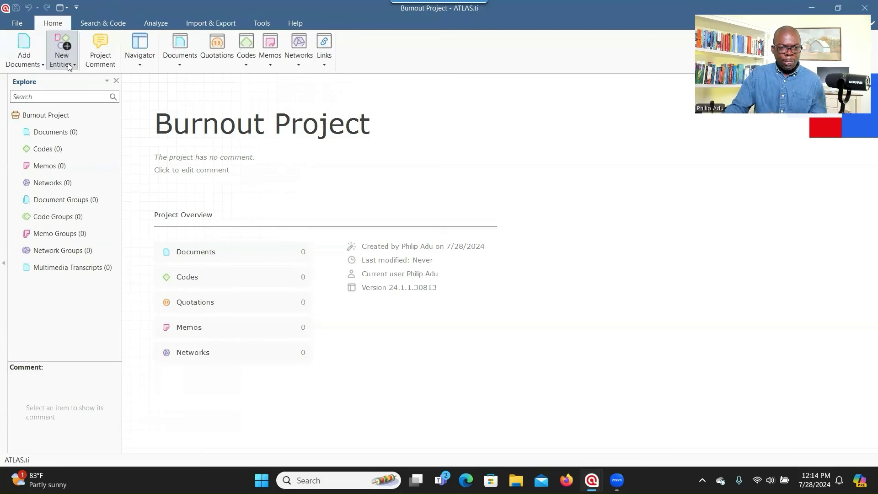
left_click(21, 66)
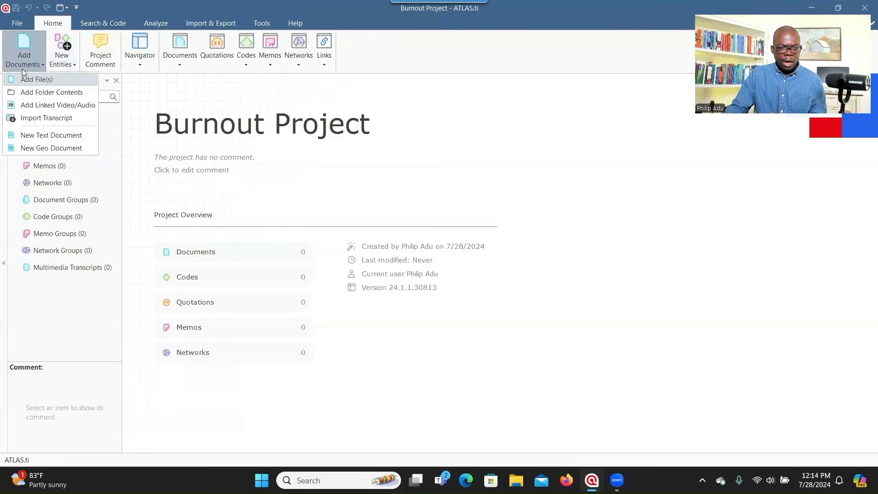
left_click(26, 80)
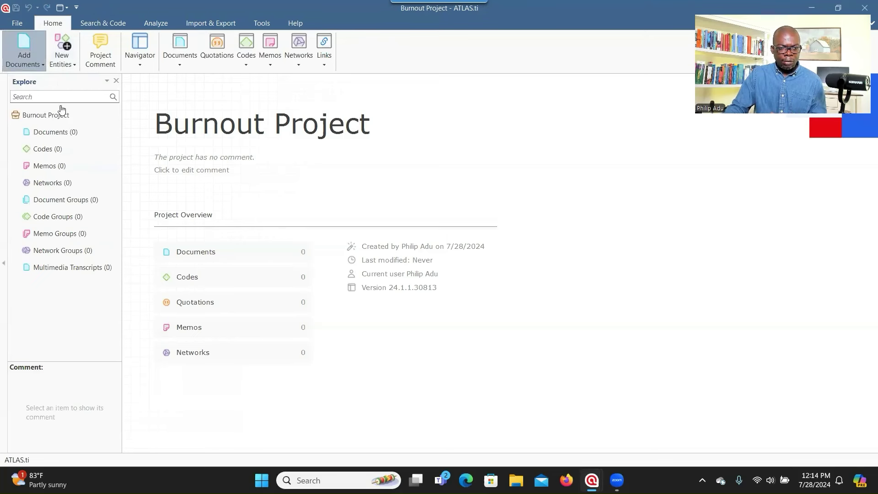
left_click(234, 160)
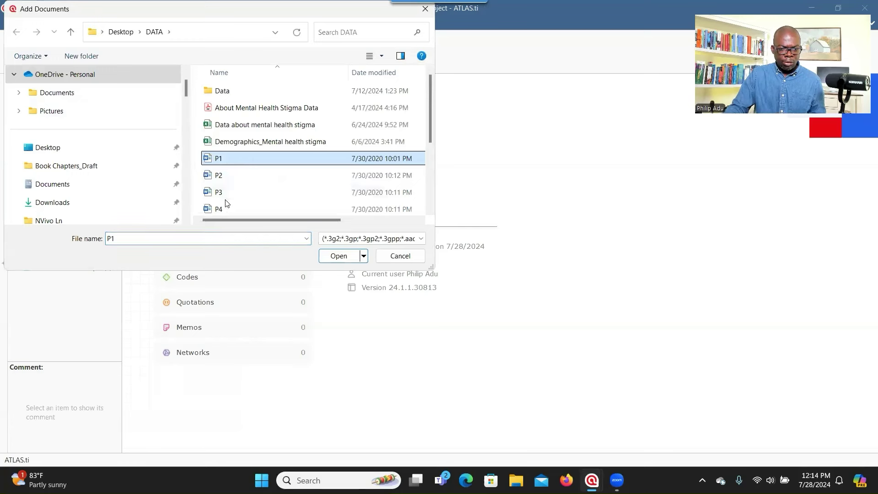
scroll(222, 199, "down", 1)
left_click(224, 190, "shift")
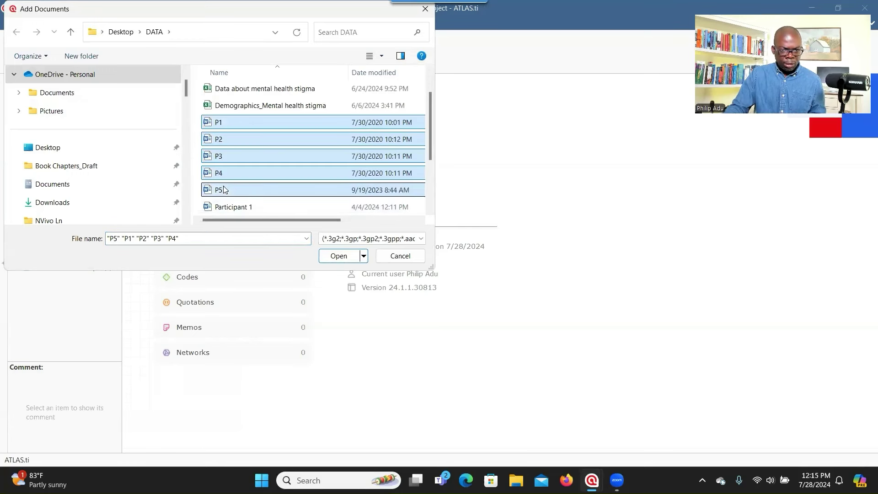
left_click(333, 254)
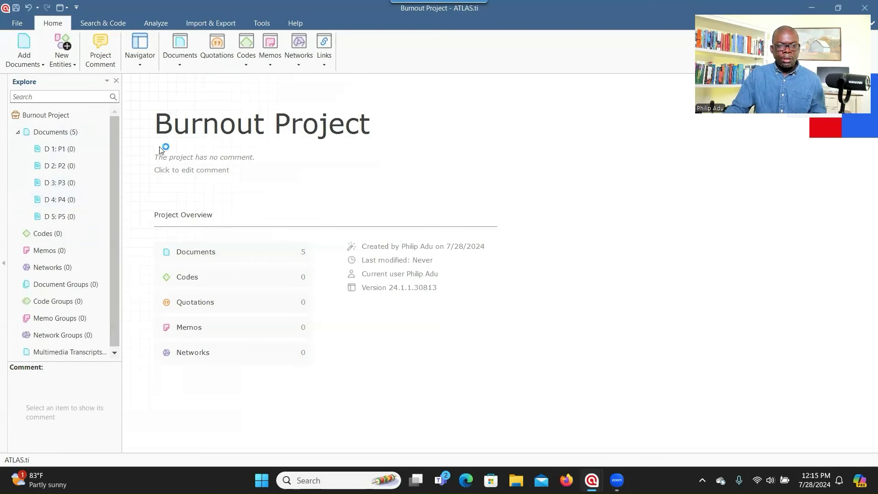
left_click(100, 23)
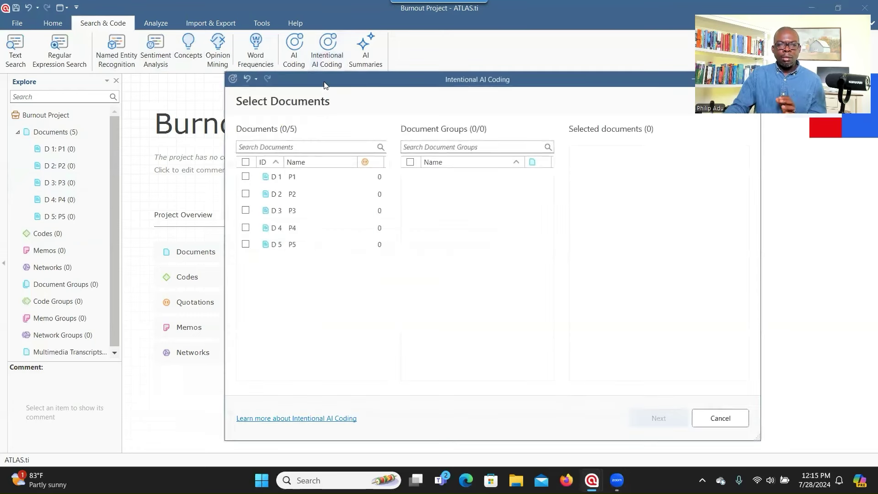
double_click(325, 84)
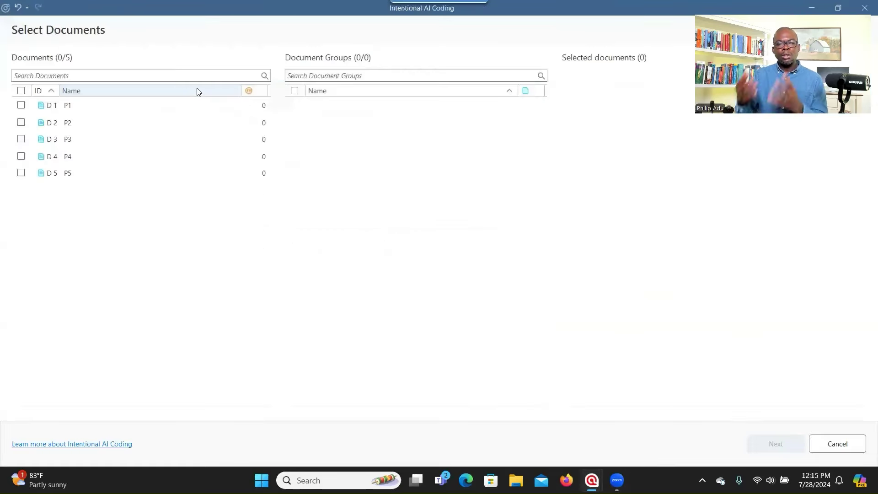
key("super+Down")
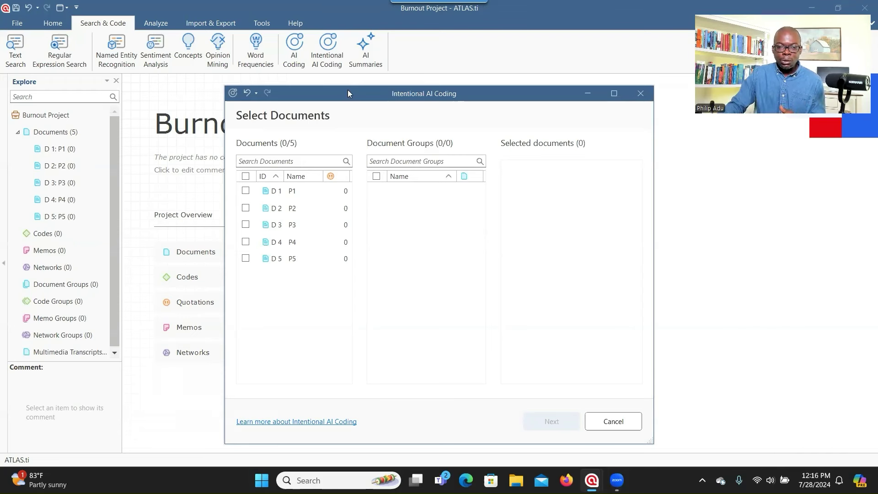
Select all five interviews, P1 through P5, for Intentional AI Coding and continue to the Intention page
left_click_drag(347, 93, 315, 72)
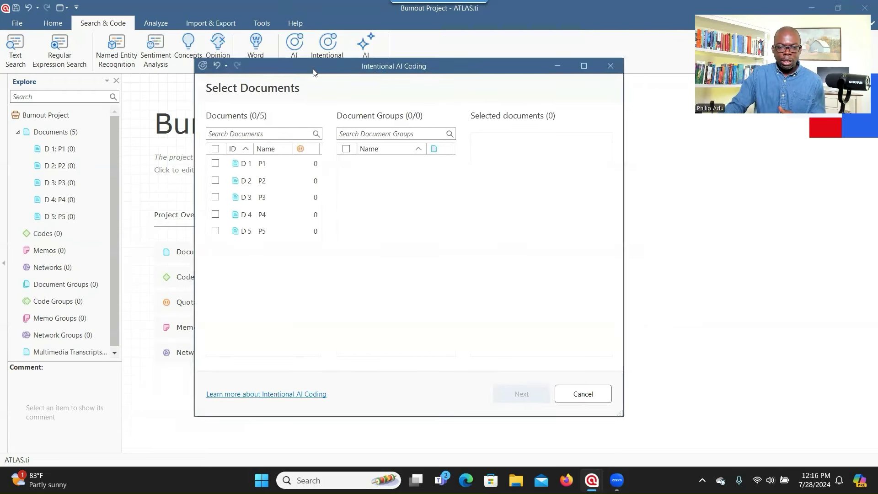
left_click(216, 163)
left_click(215, 181)
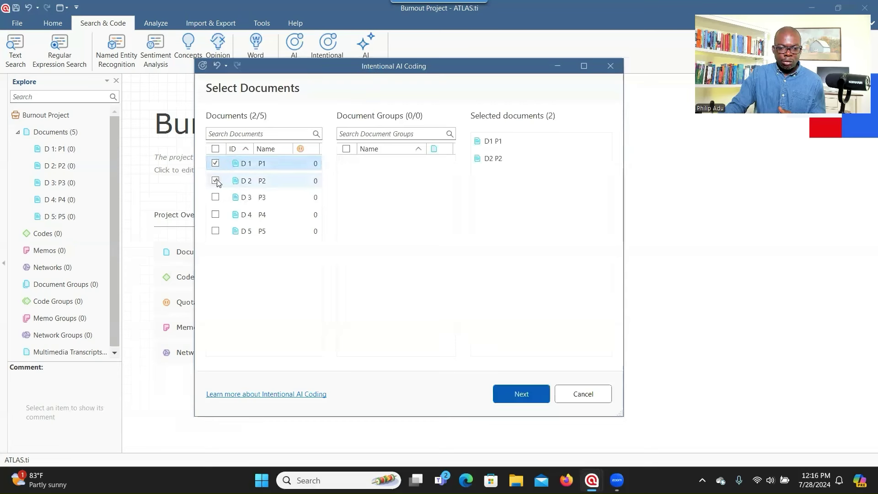
left_click(215, 197)
left_click(216, 215)
left_click(215, 232)
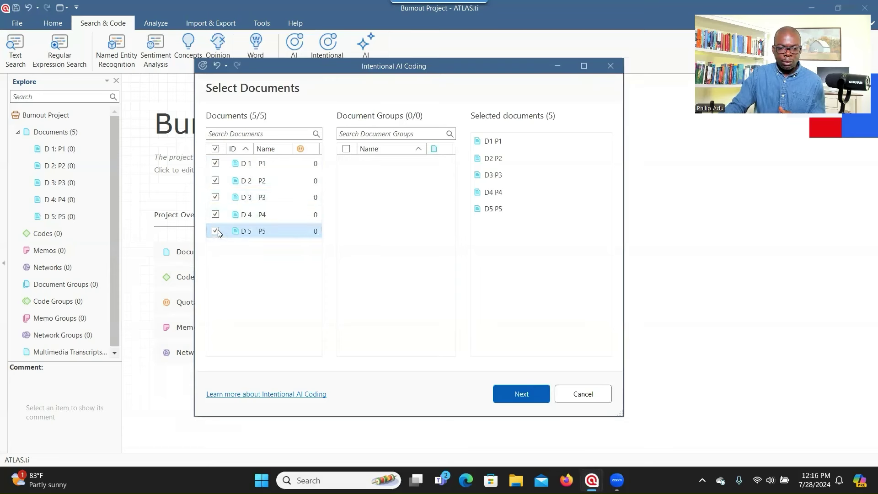
left_click(512, 391)
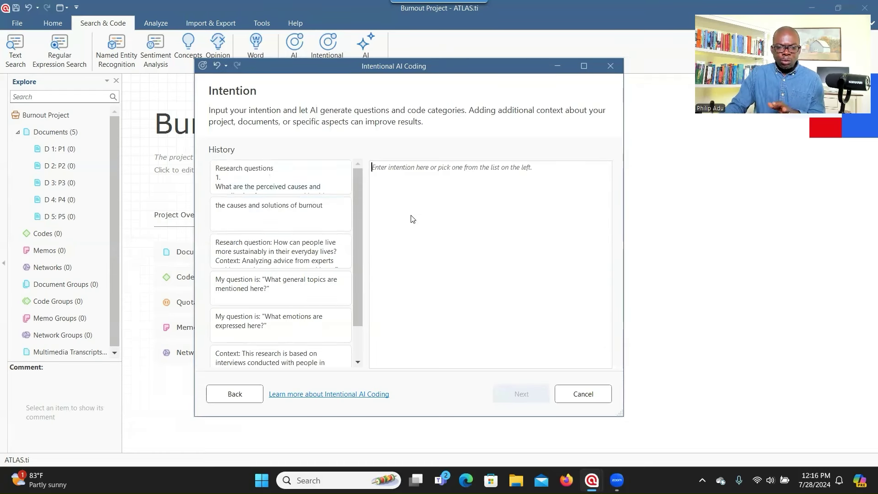
Paste the study purpose paragraph into the coding intention box
left_click(408, 234)
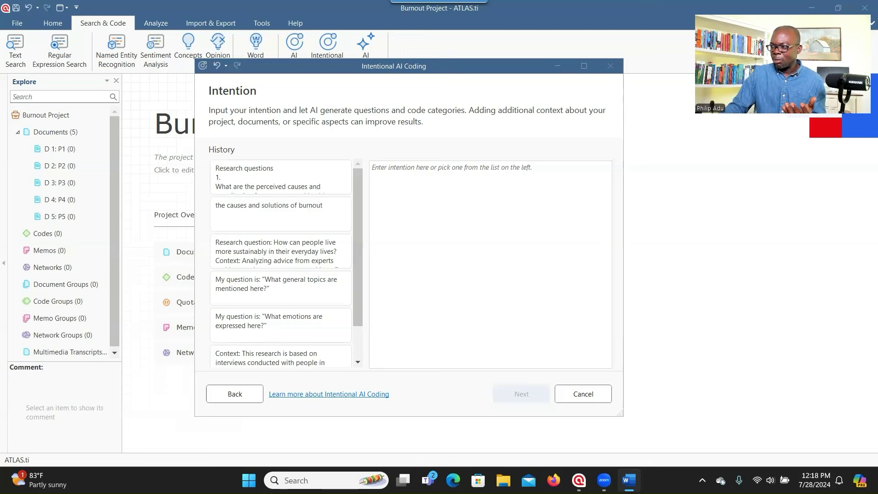
type("Purpose of the study The purpose of the study is to explore the causes and solutions of burnout from the perspective of Primary Healthcare Physicians in the US.")
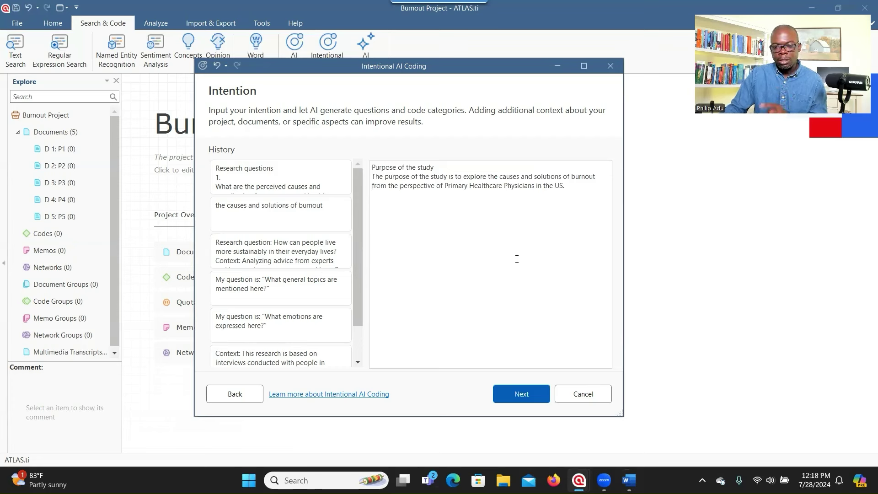
key("Return")
Add the two burnout research questions below it, removing the stray 'Burnout causes' line
key("alt+Tab")
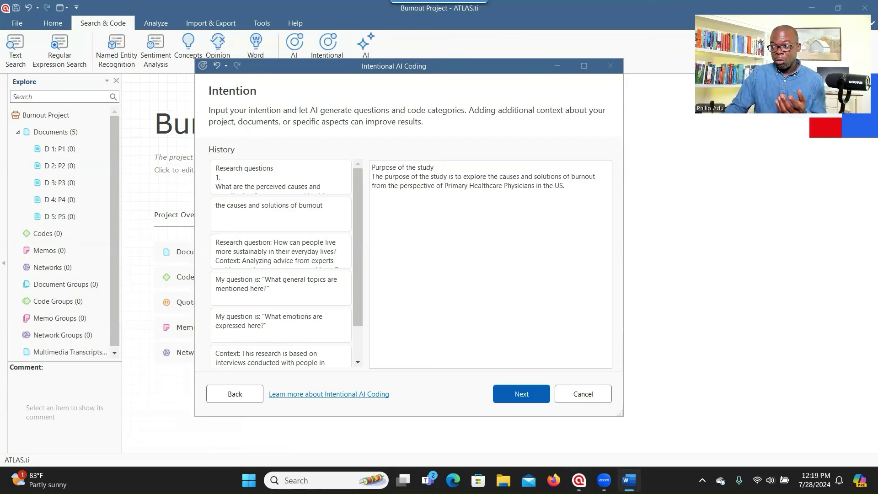
left_click(413, 314)
type("1. What are the causes of burnout among Primary Healthcare Physicians? Burnout causes 2. What can be done to reduce burnout among Primary Healthcare Physicians?")
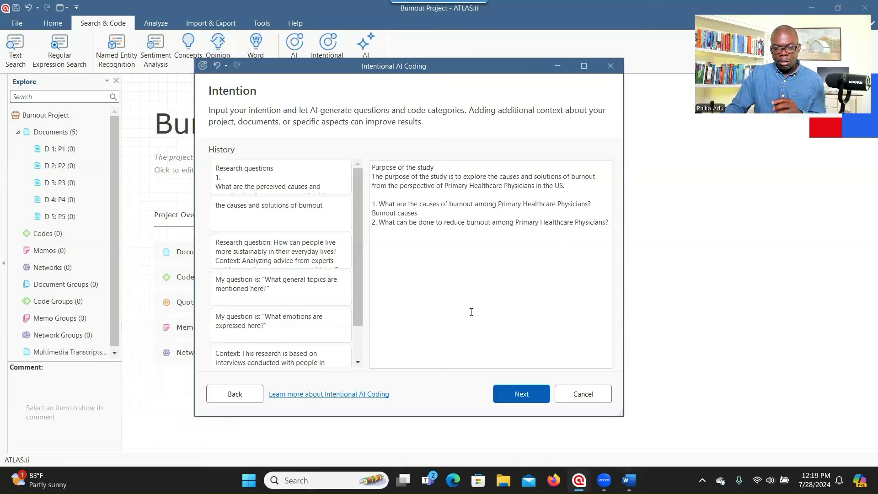
key("BackSpace")
key("BackSpace")
key("BackSpace")
key("BackSpace")
key("BackSpace")
key("BackSpace")
key("BackSpace")
key("BackSpace")
key("BackSpace")
key("BackSpace")
key("BackSpace")
key("BackSpace")
key("BackSpace")
key("BackSpace")
key("BackSpace")
key("BackSpace")
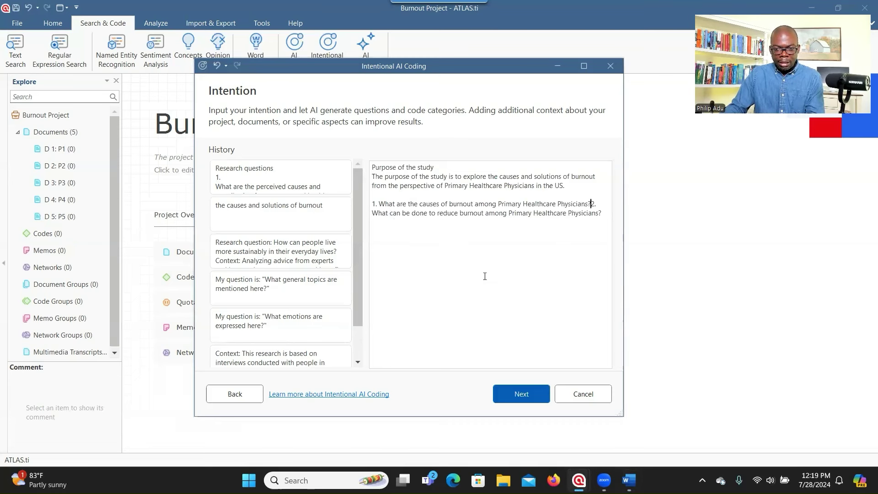
key("Return")
left_click(531, 391)
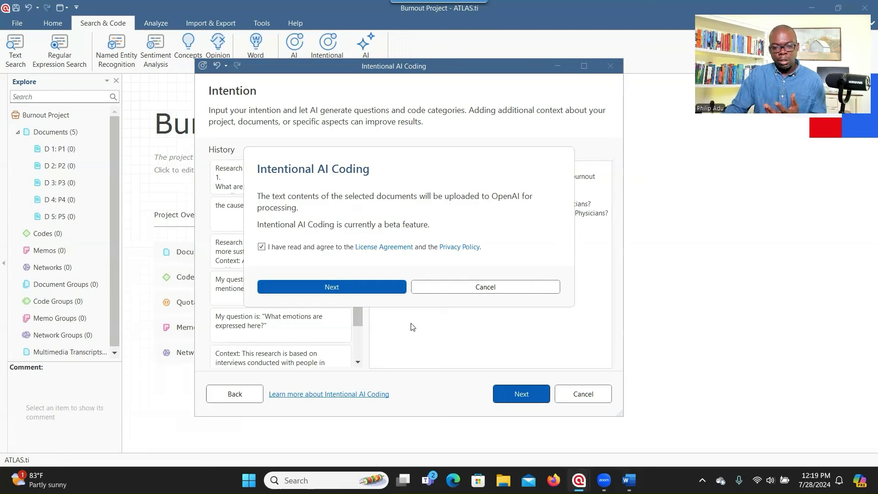
Accept the OpenAI upload terms and keep both Causes and Solutions of Burnout questions, excluding a blank third
left_click(384, 288)
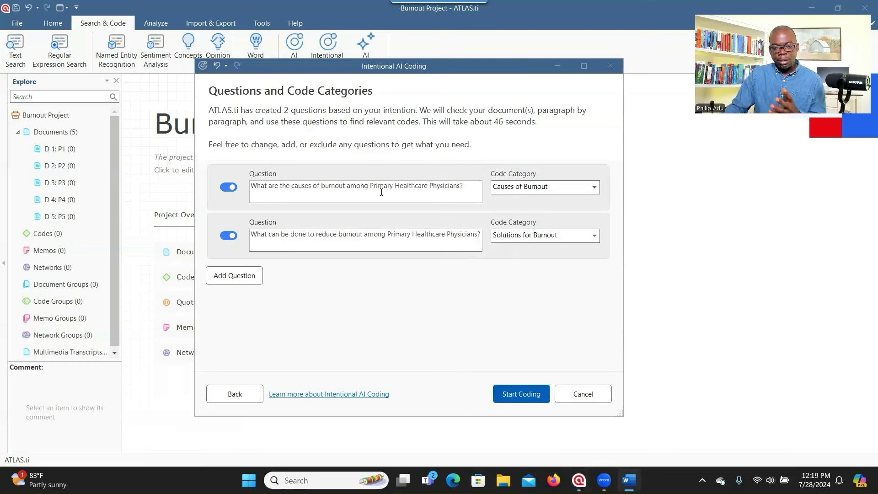
left_click_drag(466, 188, 251, 189)
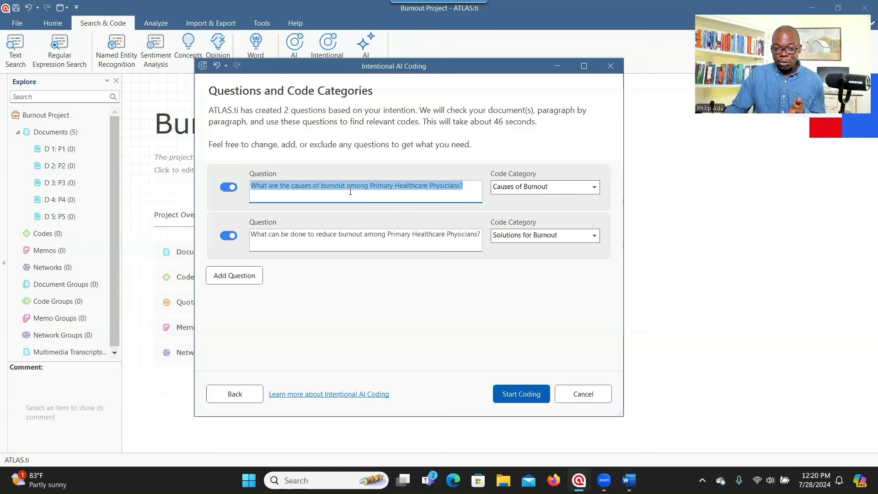
left_click(363, 236)
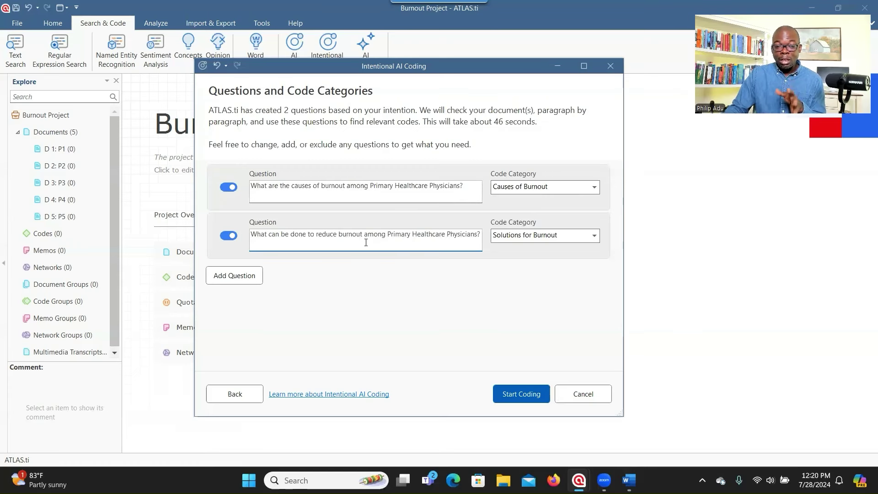
left_click(228, 235)
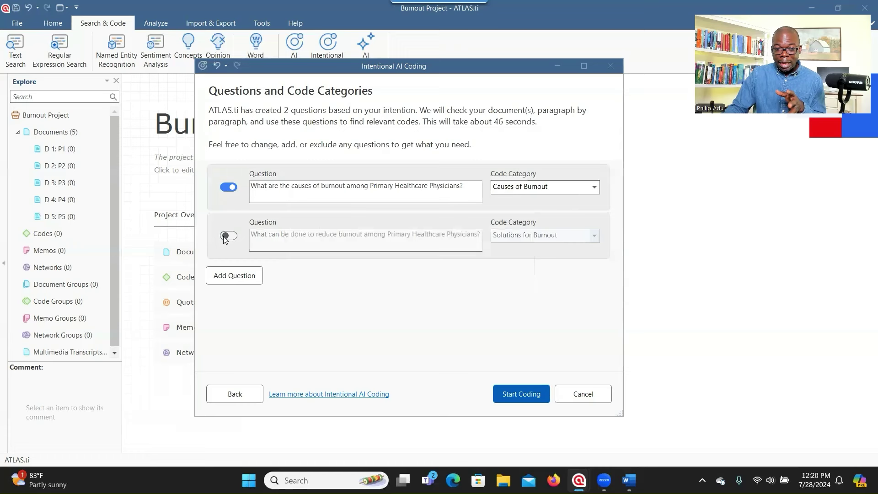
left_click(233, 277)
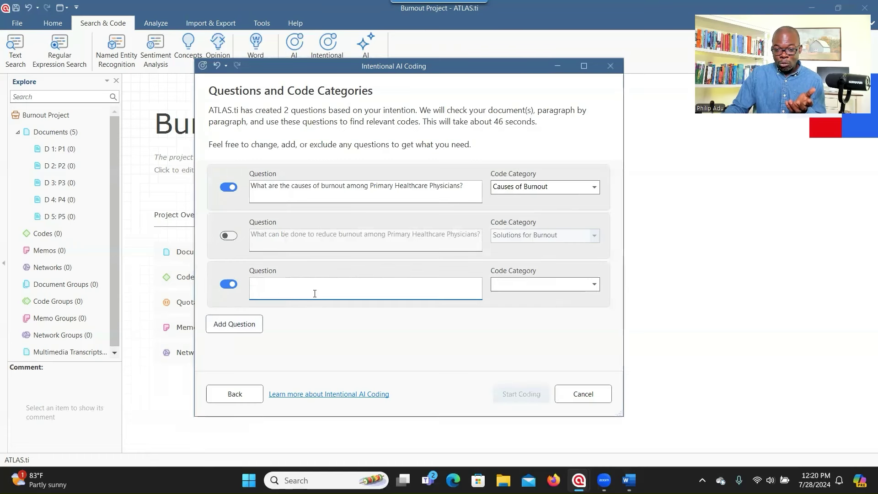
left_click(232, 236)
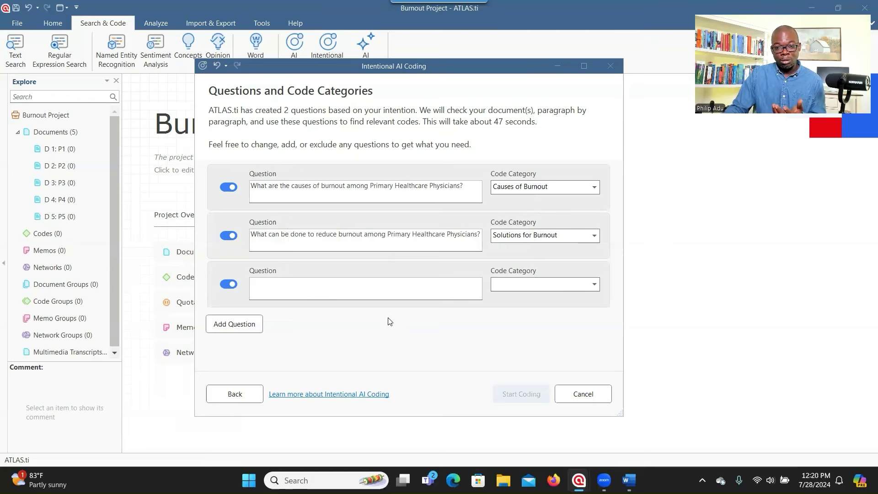
left_click(227, 284)
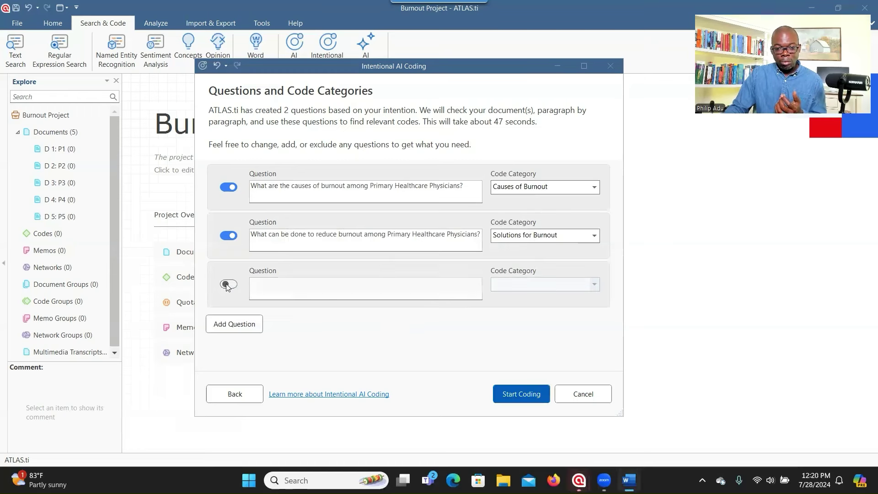
Run the AI coding and review the 19 suggested codes, including Fatigue, then view them as a graph
left_click(528, 394)
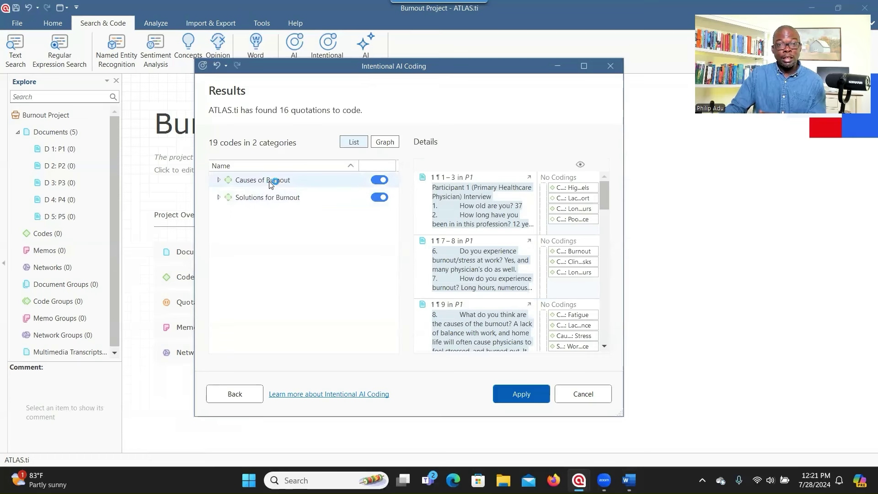
left_click(219, 180)
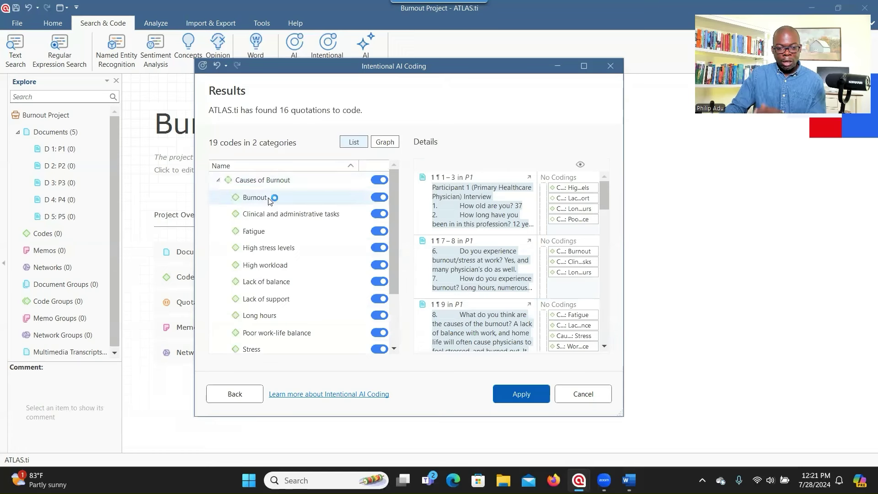
scroll(280, 321, "down", 2)
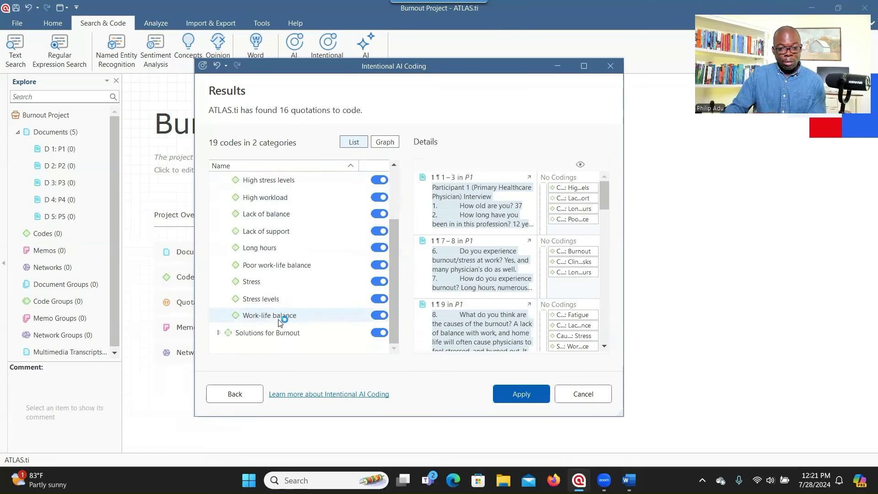
scroll(280, 321, "up", 2)
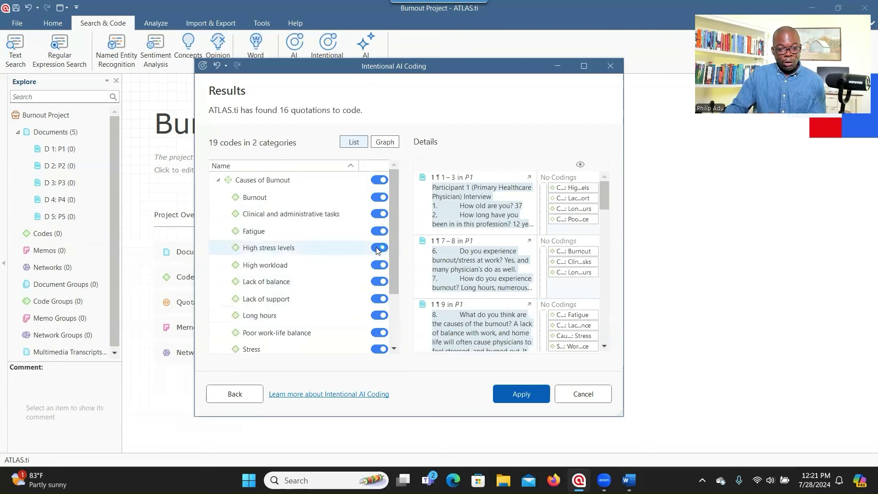
left_click(381, 231)
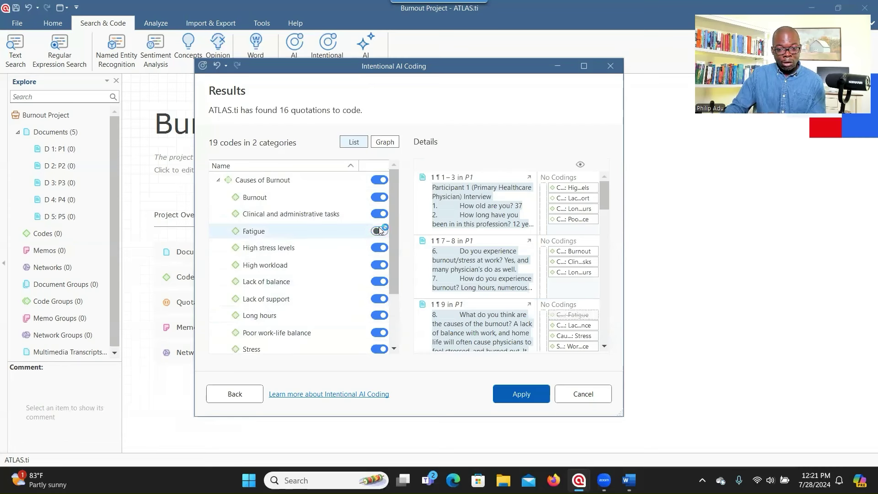
left_click(382, 232)
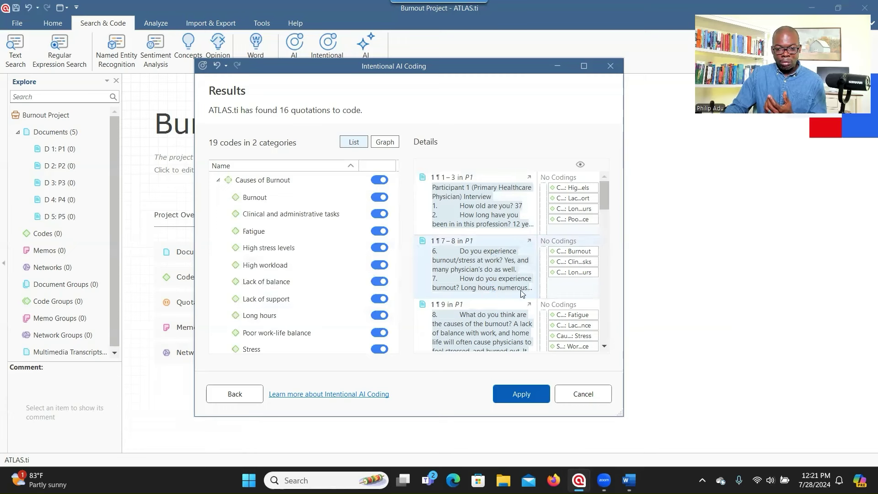
scroll(578, 274, "down", 1)
scroll(530, 271, "down", 9)
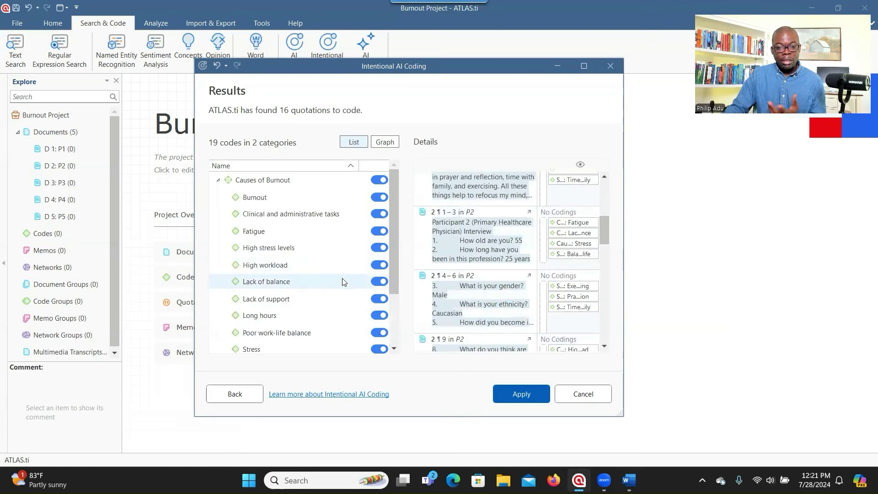
left_click(378, 145)
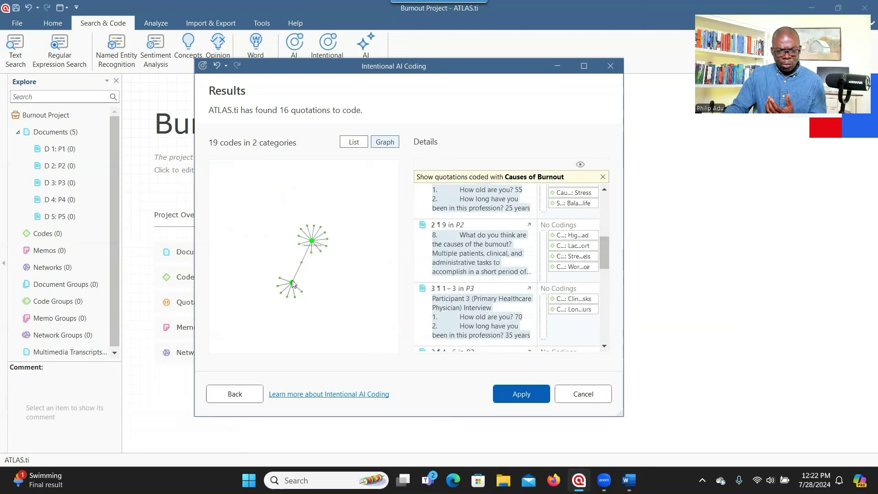
Inspect the Time management quotations in the graph, then apply the 19 codes to 16 quotations
key("super+Up")
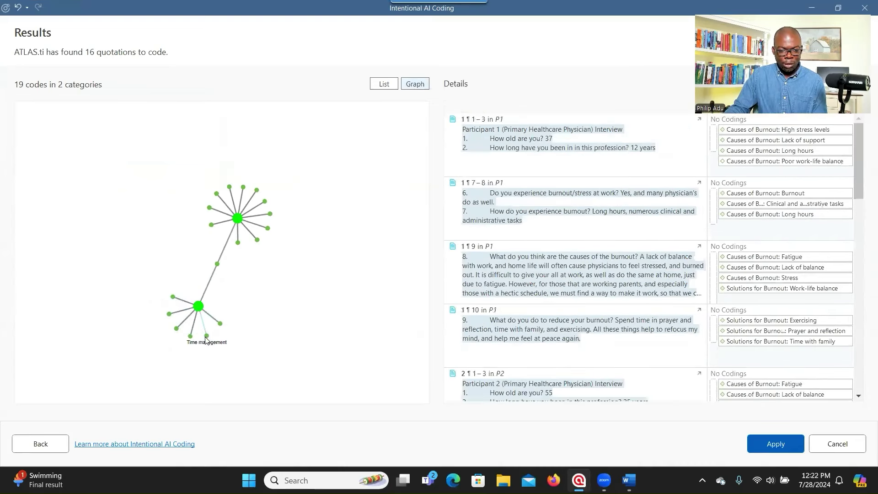
left_click(206, 336)
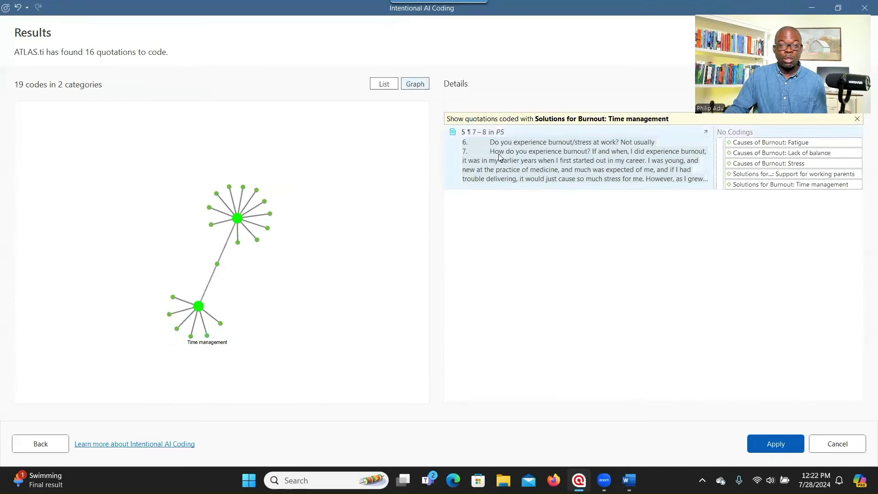
left_click(383, 84)
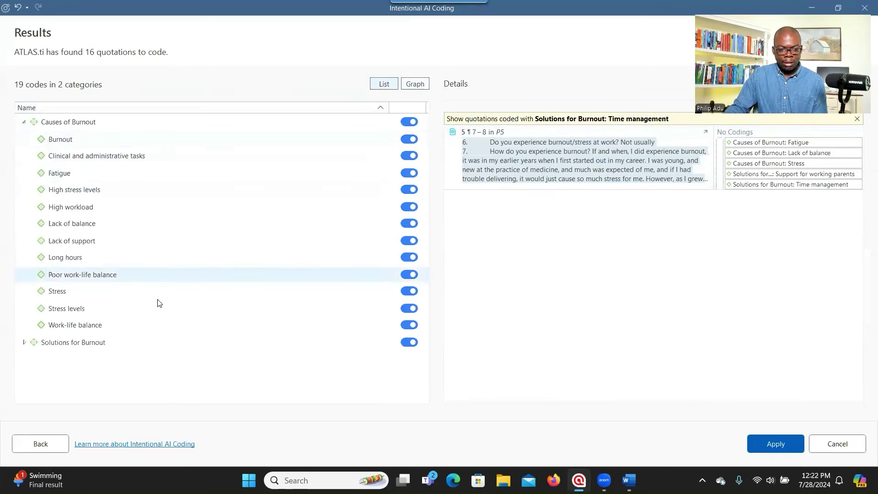
left_click(770, 445)
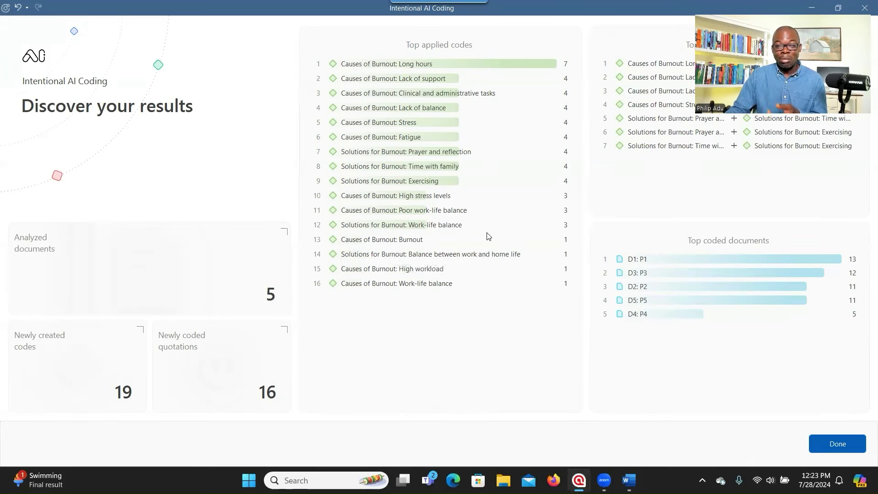
Close the results and expand Causes of Burnout and Solutions for Burnout in a widened project explorer
left_click(833, 444)
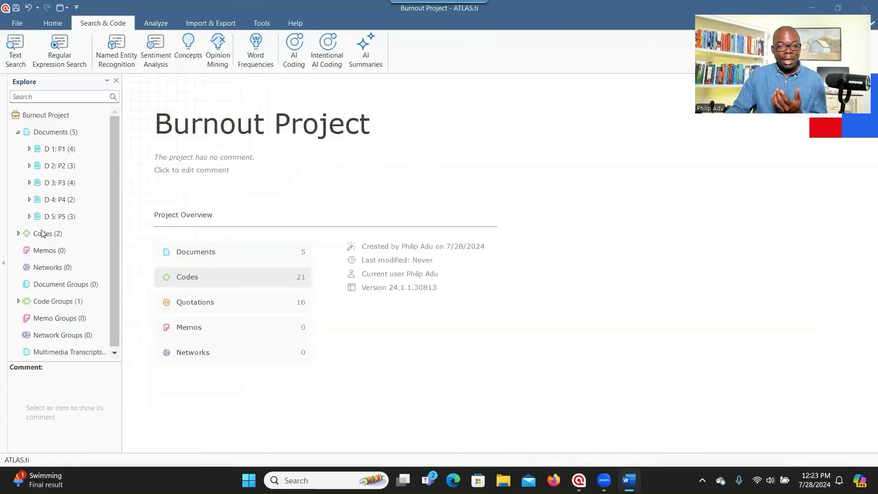
left_click(18, 234)
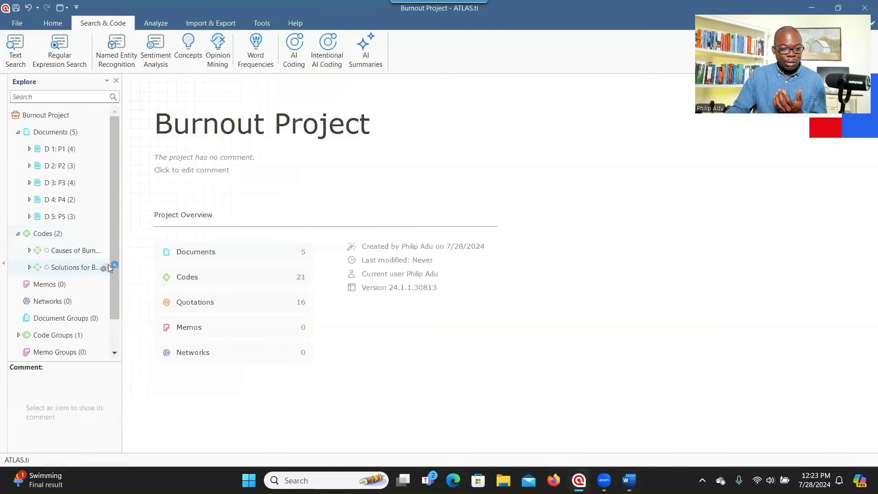
double_click(121, 243)
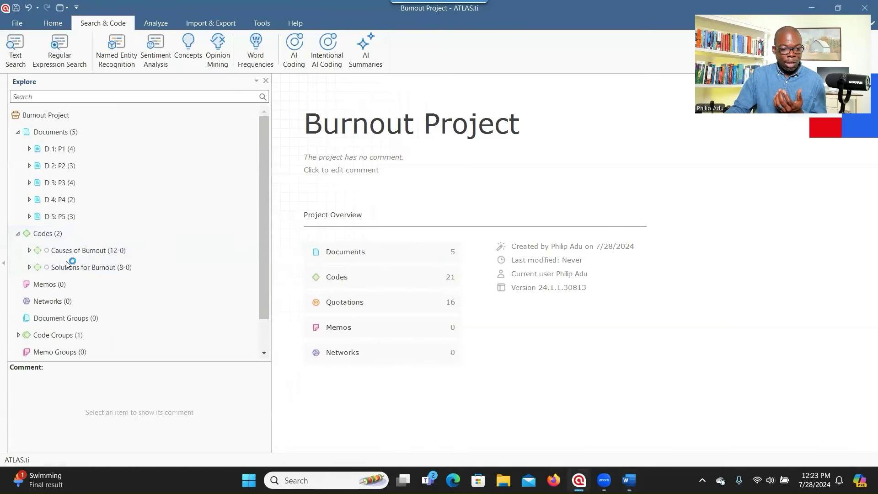
left_click(30, 251)
scroll(82, 284, "down", 1)
scroll(82, 284, "down", 3)
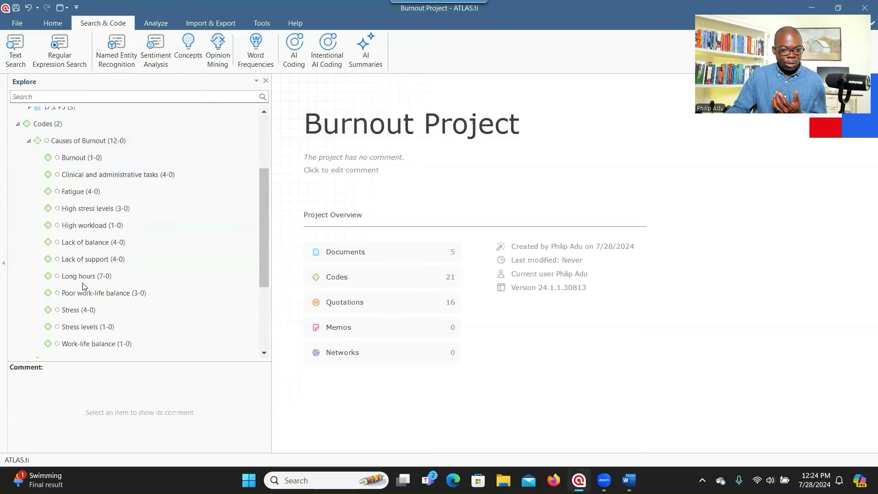
left_click(30, 278)
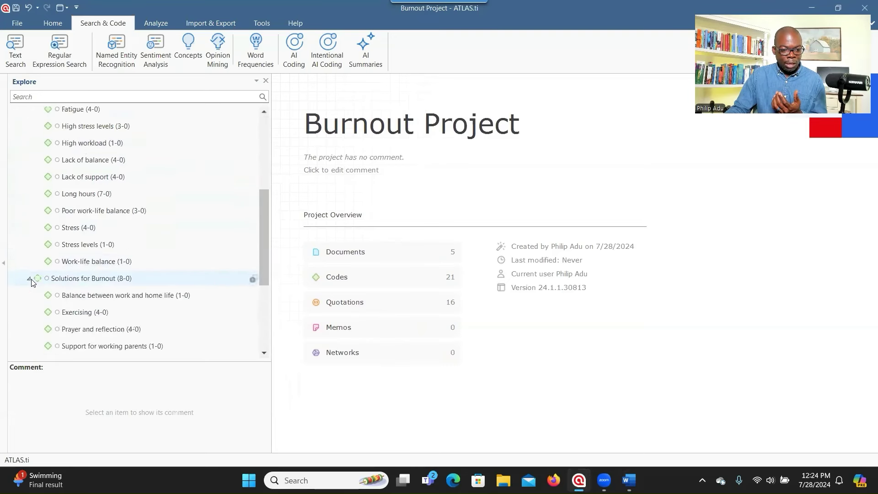
scroll(187, 231, "up", 1)
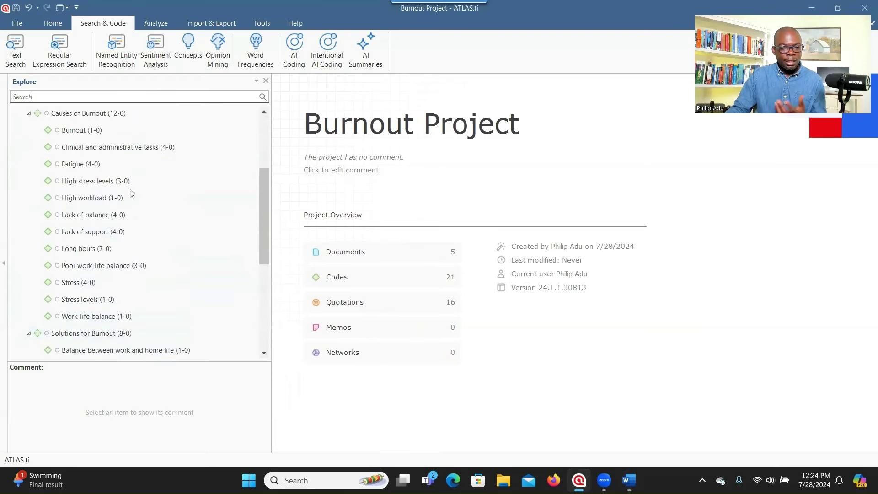
Start a new memo from the Burnout code, then cancel it
right_click(90, 130)
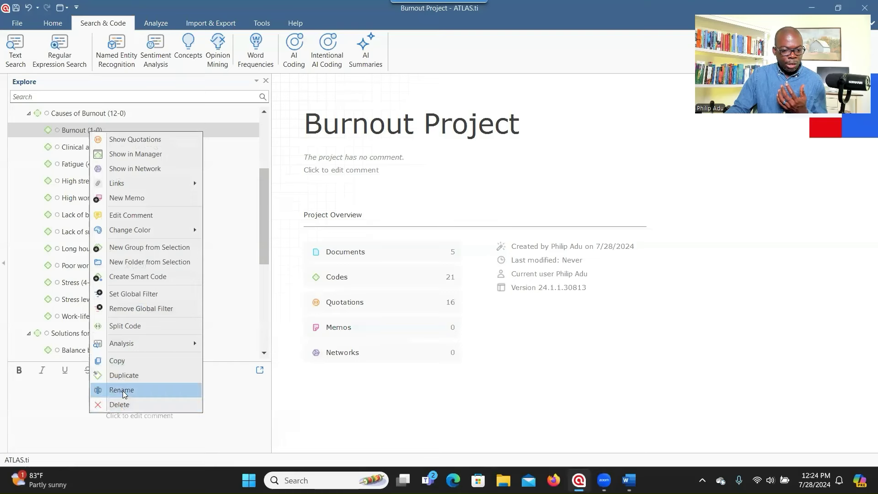
left_click(255, 282)
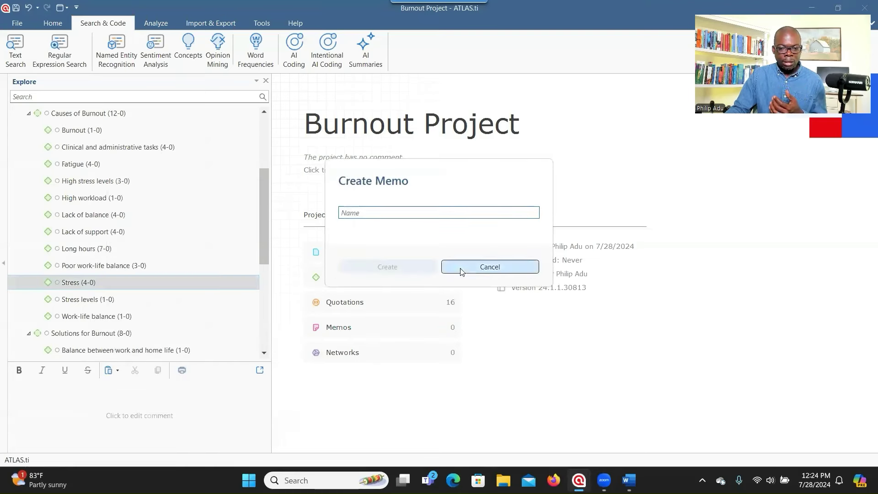
left_click(489, 267)
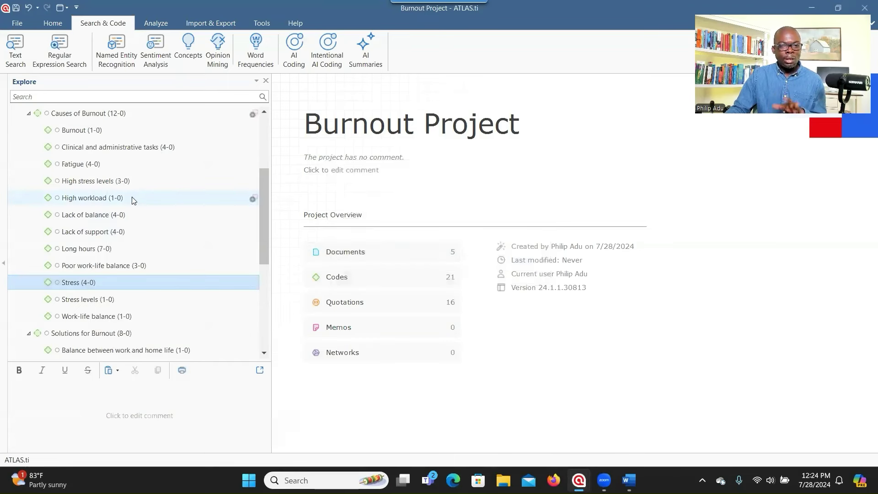
Expand Code Groups to show the Intentional AI codes group
scroll(134, 200, "down", 5)
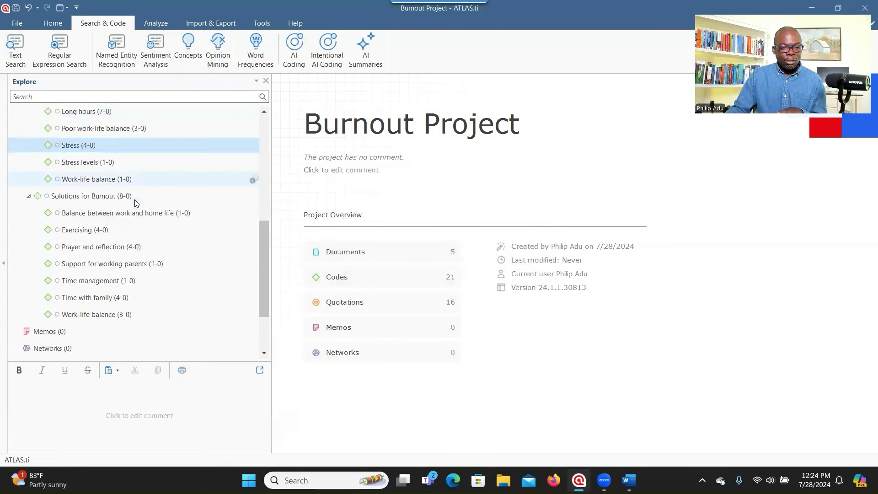
left_click(18, 299)
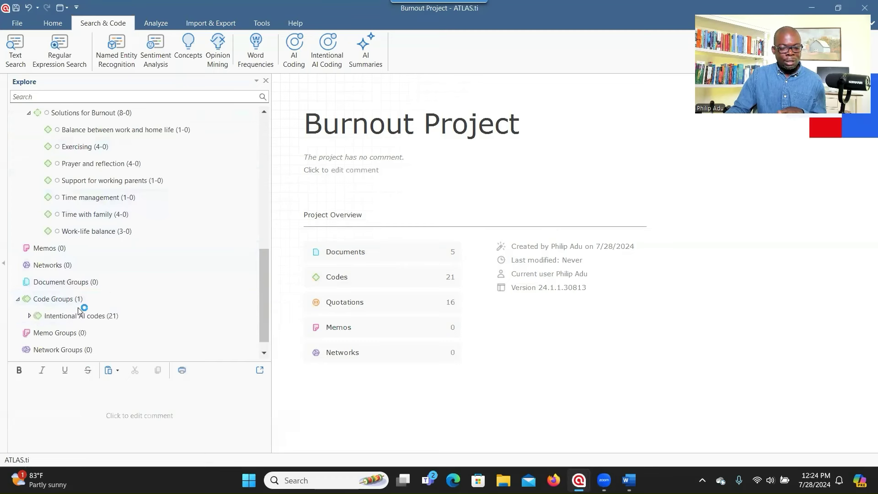
scroll(192, 263, "up", 2)
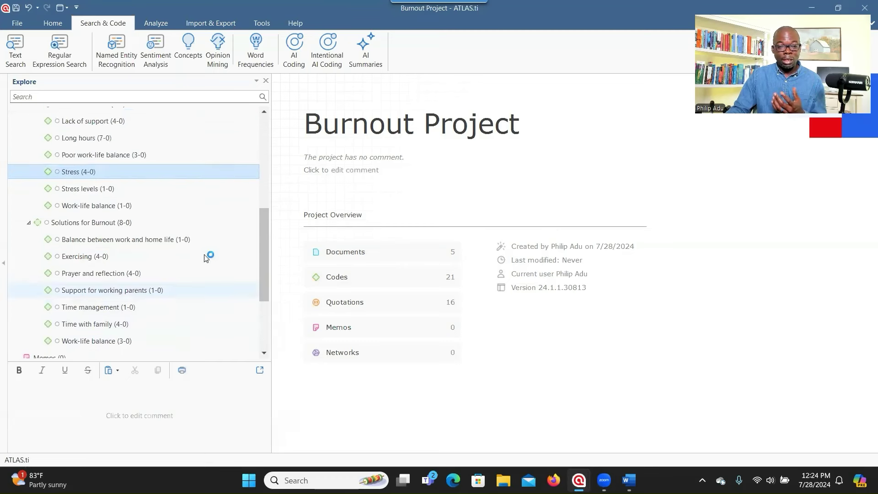
scroll(302, 54, "down", 2)
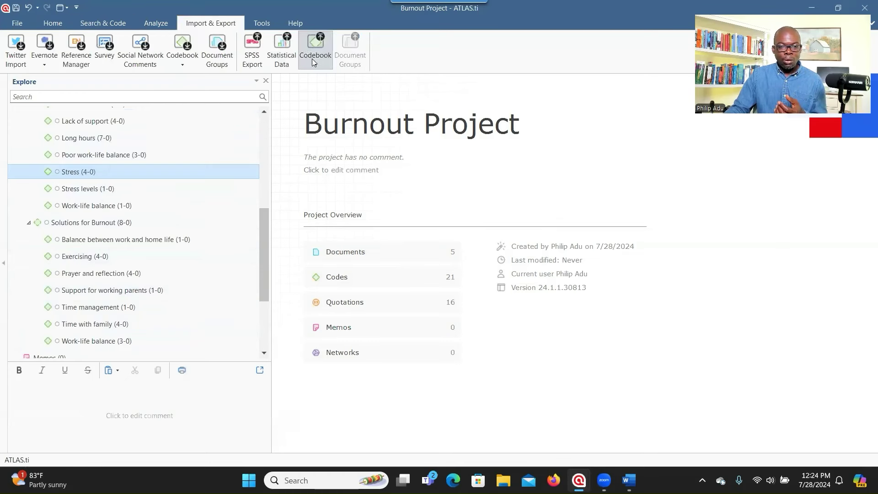
left_click(315, 67)
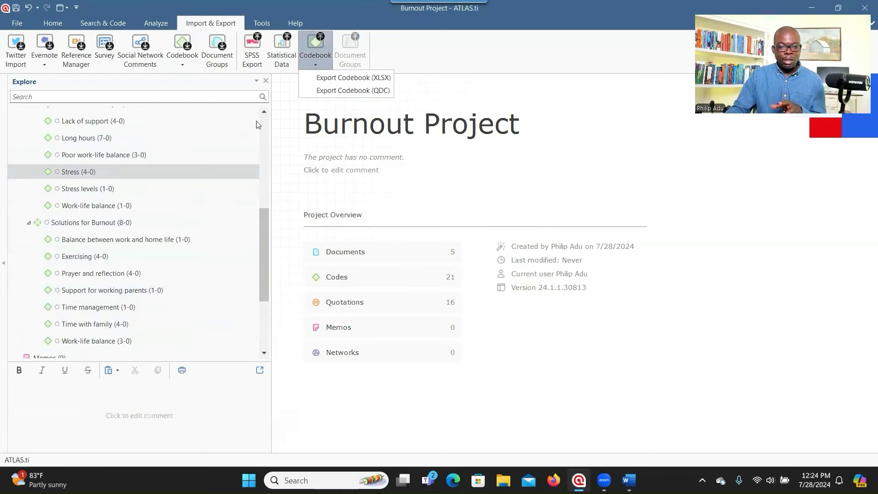
left_click(260, 271)
left_click_drag(261, 272, 275, 250)
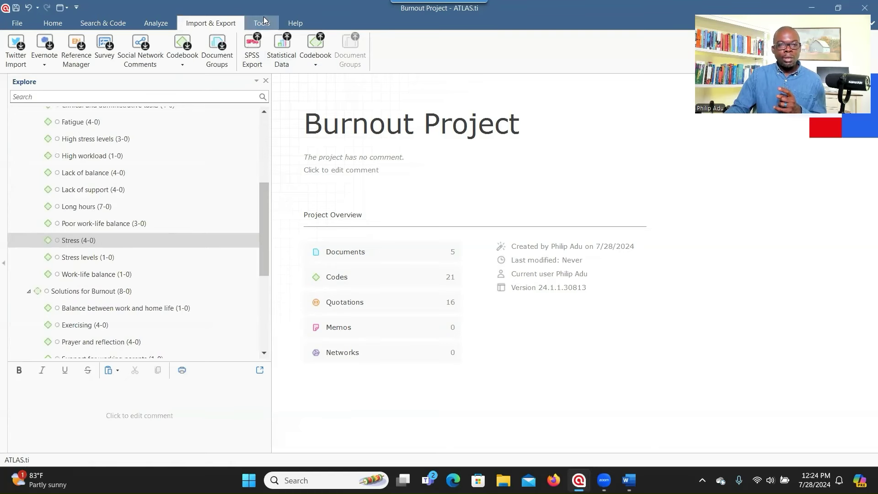
left_click(86, 23)
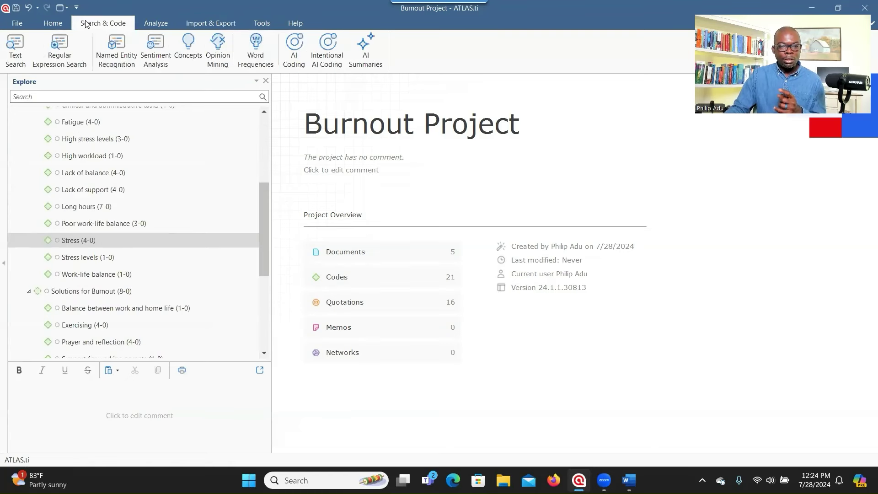
Generate AI summaries for interviews P1–P5 and confirm the summarization
left_click(375, 56)
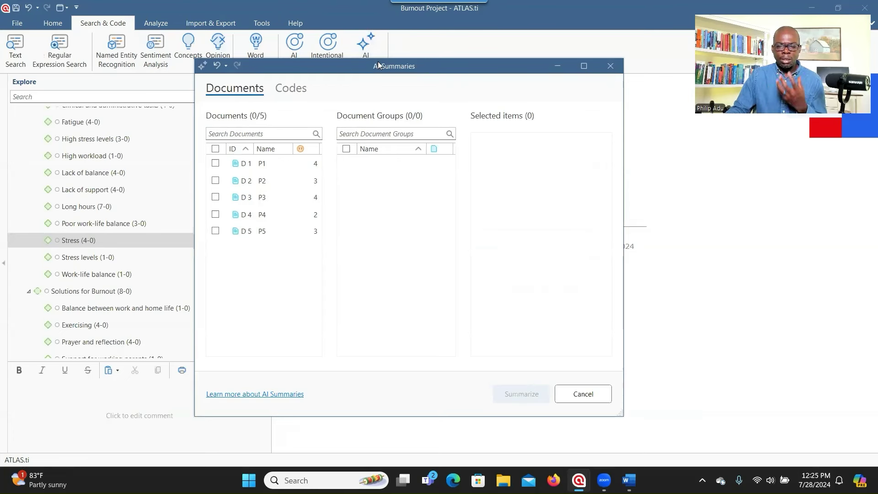
left_click(215, 164)
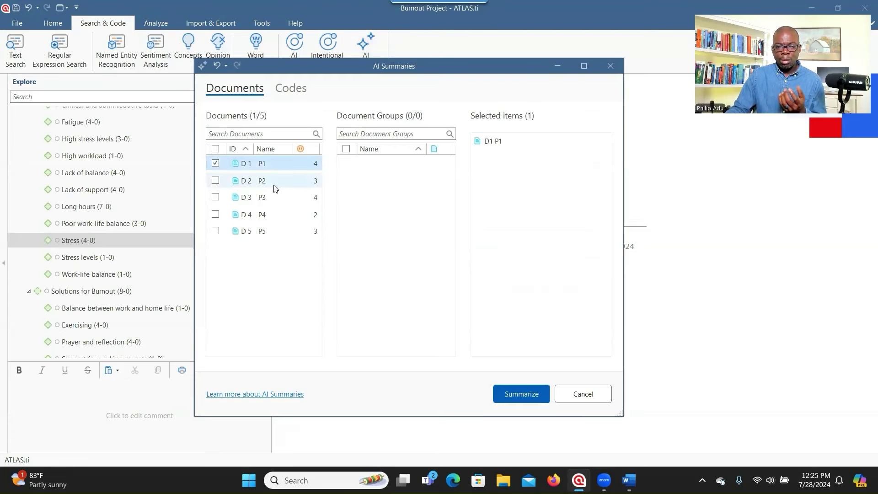
left_click(215, 181)
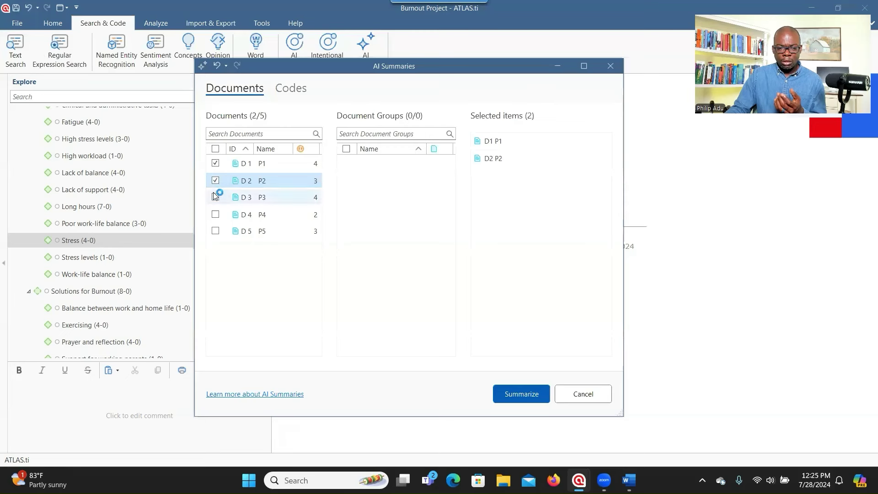
left_click(215, 198)
left_click(216, 215)
left_click(216, 231)
left_click(510, 395)
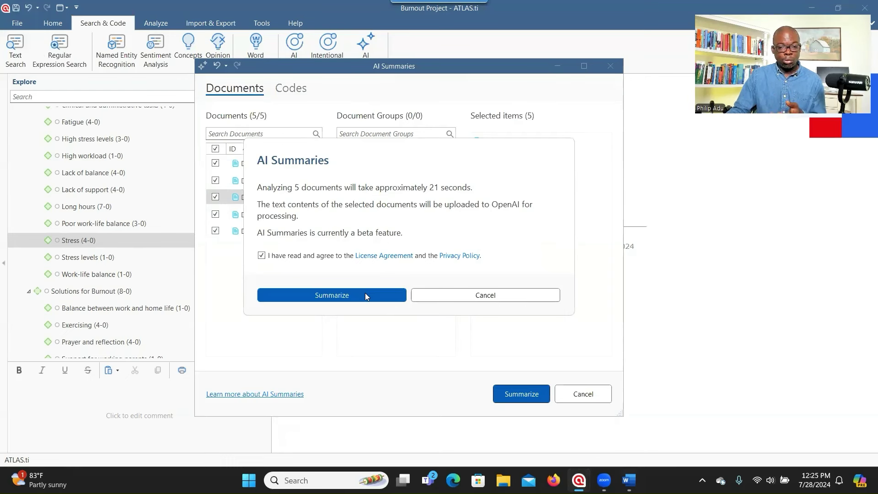
left_click(364, 294)
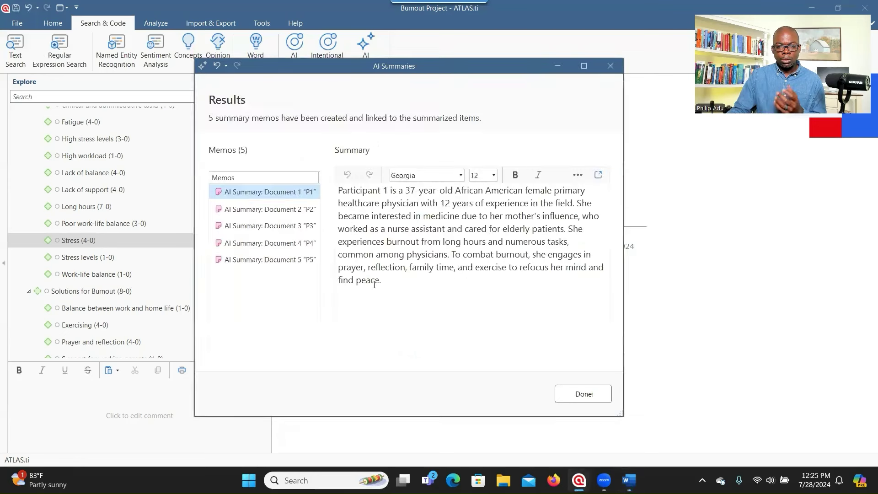
Preview the P2–P5 summary memos in the results list, then close the results
left_click(290, 213)
left_click(290, 229)
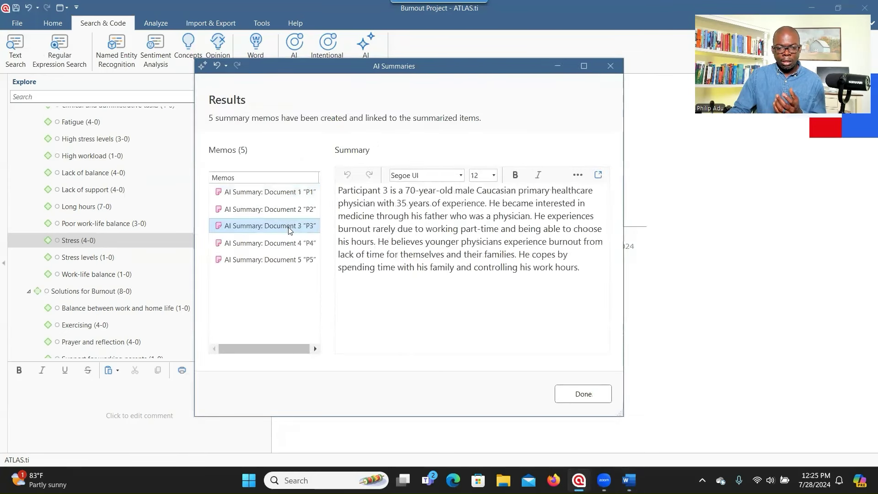
left_click(289, 250)
left_click(289, 260)
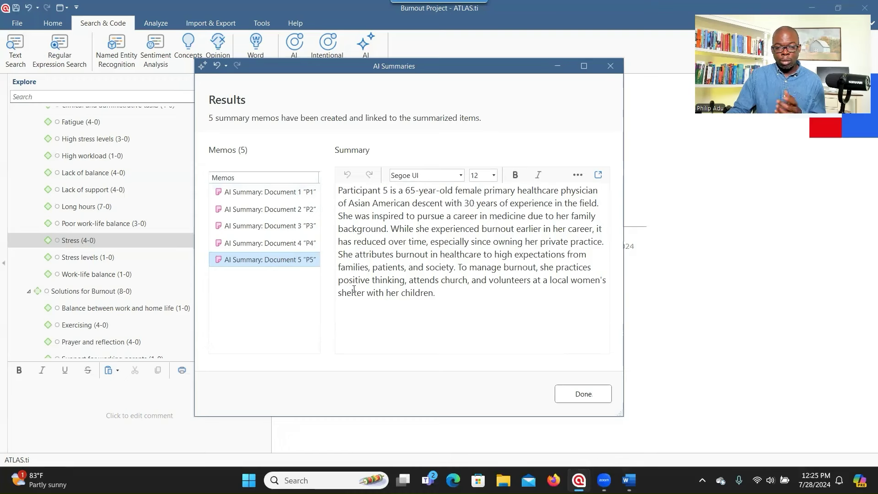
left_click(592, 399)
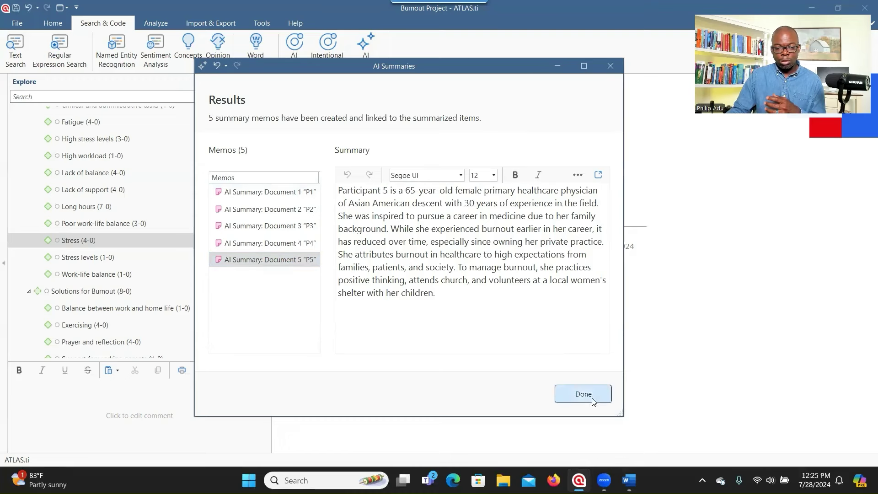
Expand Memos in the Explore tree and open 'AI Summary: Document 1 P1' in the editor
scroll(105, 208, "down", 4)
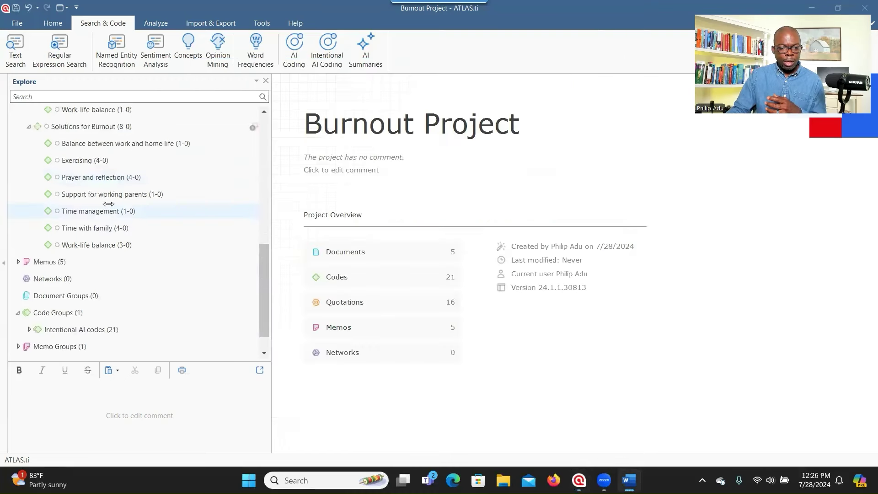
left_click(19, 235)
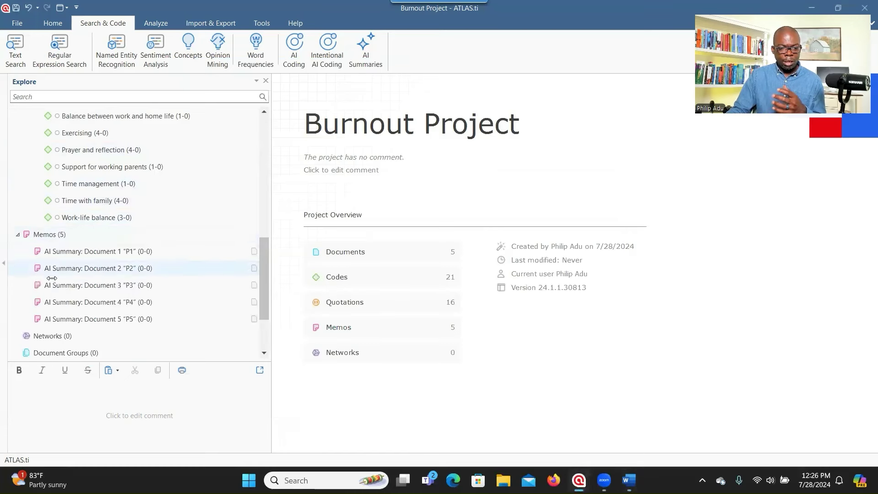
double_click(66, 251)
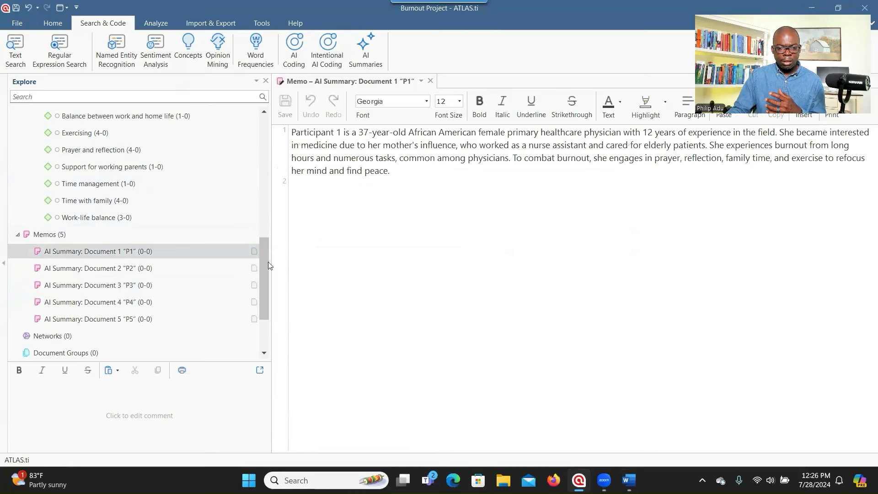
left_click(145, 268)
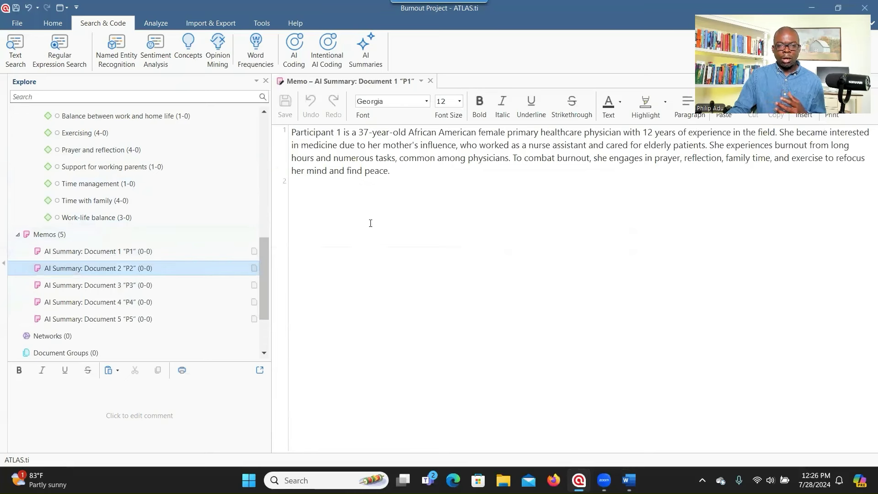